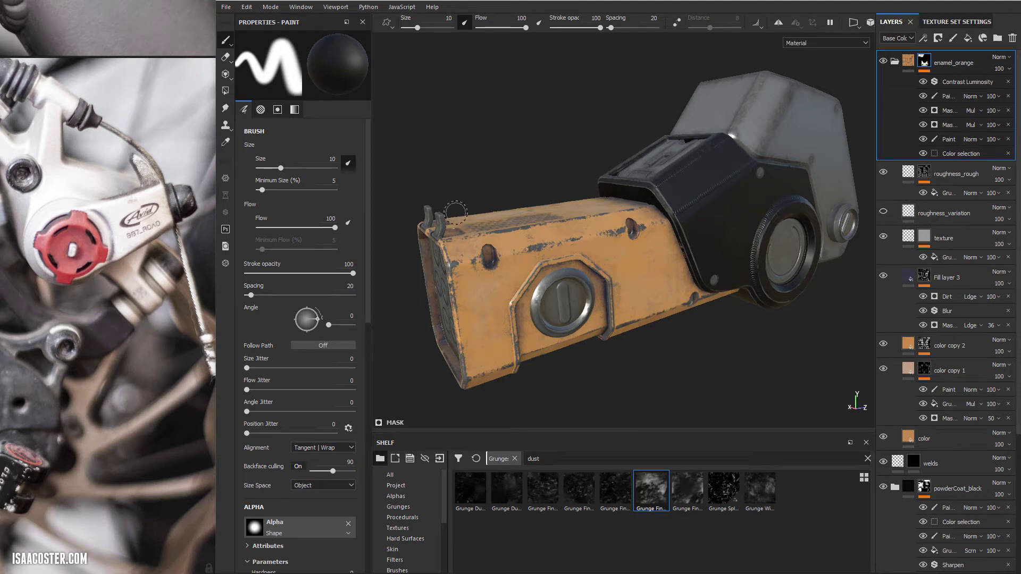
Inspect the orange enamel body and the black powder-coated housing from several angles.
{"action": "left_click_drag", "start_coordinate": [559, 234], "coordinate": [506, 229], "text": "alt"}
{"action": "middle_click_drag", "start_coordinate": [612, 223], "coordinate": [497, 212], "text": "alt"}
{"action": "mouse_move", "coordinate": [497, 213]}
{"action": "left_mouse_down", "text": "alt"}
{"action": "mouse_move", "coordinate": [493, 201]}
{"action": "mouse_move", "coordinate": [435, 202]}
{"action": "mouse_move", "coordinate": [636, 224]}
{"action": "left_mouse_up", "text": "alt"}
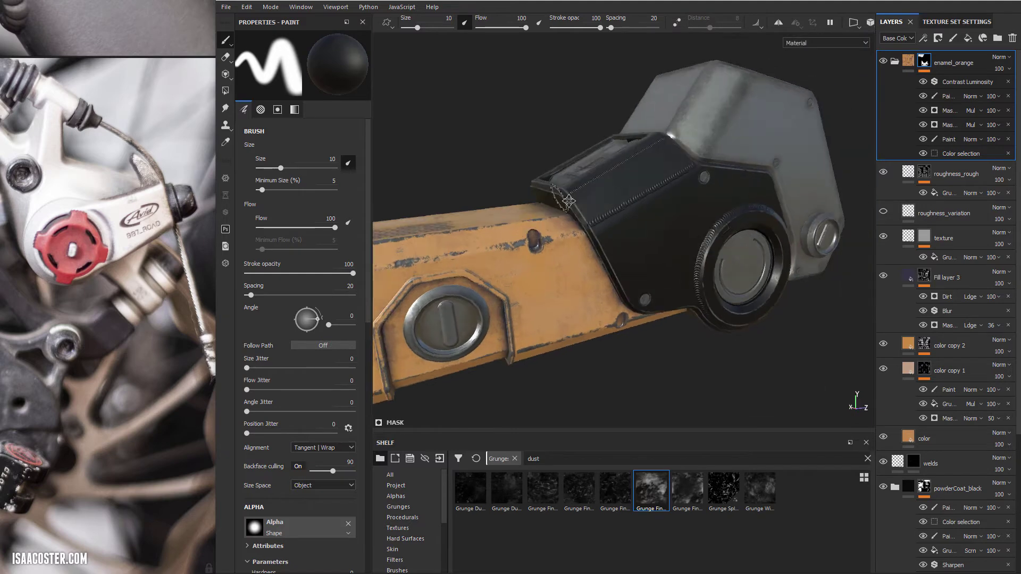
{"action": "scroll", "coordinate": [677, 204], "scroll_direction": "up", "scroll_amount": 3}
{"action": "mouse_move", "coordinate": [468, 205]}
{"action": "left_mouse_down", "text": "alt"}
{"action": "mouse_move", "coordinate": [543, 176]}
{"action": "mouse_move", "coordinate": [674, 251]}
{"action": "left_mouse_up", "text": "alt"}
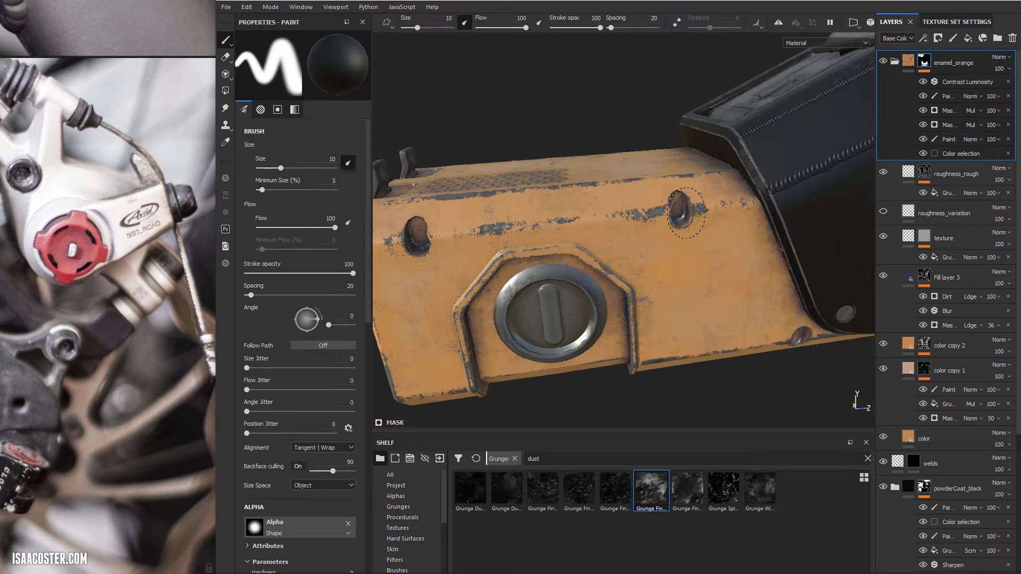
{"action": "left_click_drag", "start_coordinate": [640, 221], "coordinate": [470, 251], "text": "alt"}
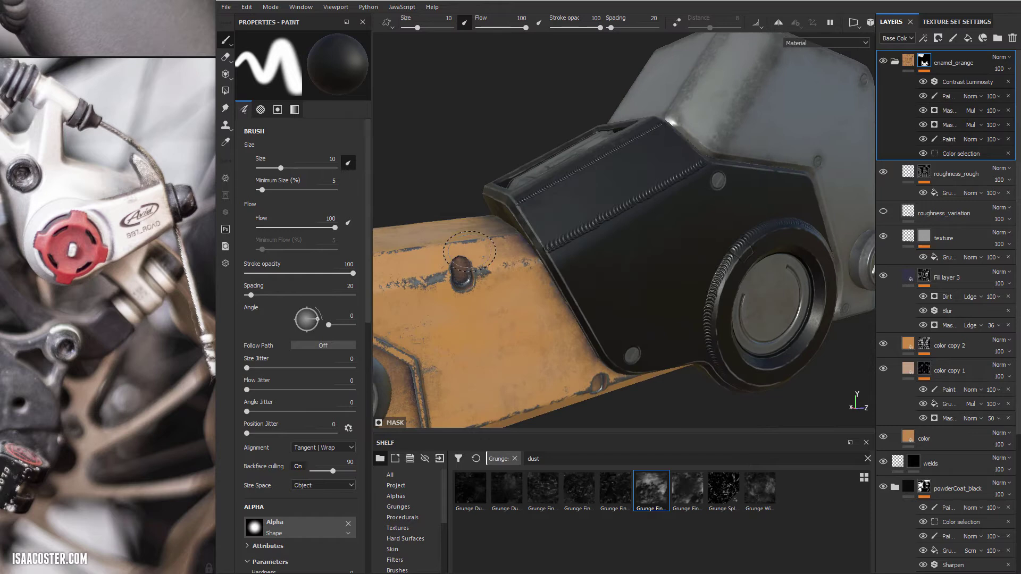
{"action": "mouse_move", "coordinate": [649, 205]}
{"action": "left_mouse_down", "text": "alt"}
{"action": "mouse_move", "coordinate": [649, 196]}
{"action": "mouse_move", "coordinate": [755, 251]}
{"action": "mouse_move", "coordinate": [624, 181]}
{"action": "mouse_move", "coordinate": [674, 192]}
{"action": "left_mouse_up", "text": "alt"}
Collapse the enamel_orange folder, find smart masks matching "paint", and apply Paint Old to the powderCoat_black folder.
{"action": "left_click", "coordinate": [894, 62]}
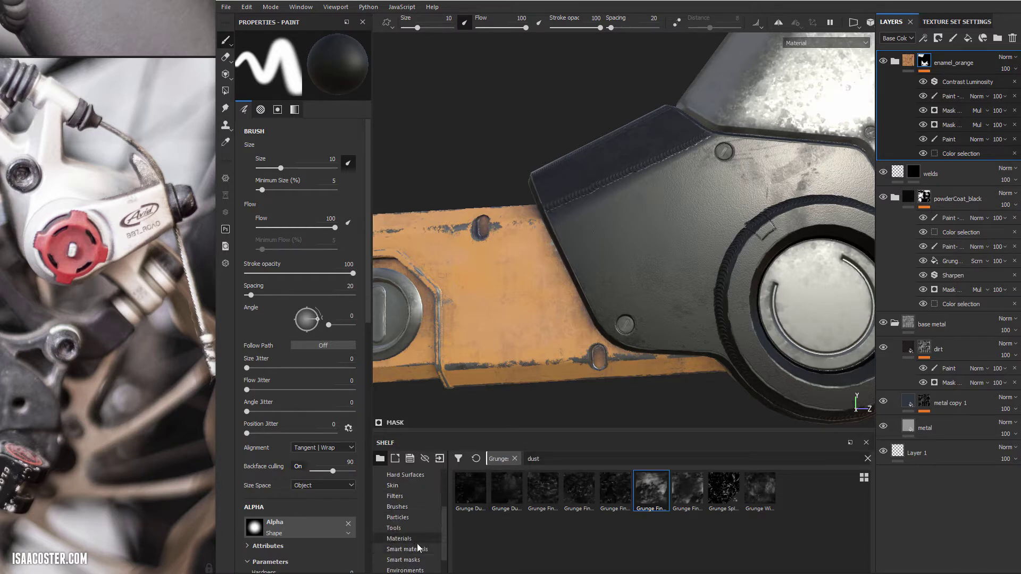
{"action": "scroll", "coordinate": [417, 544], "scroll_direction": "down", "scroll_amount": 1}
{"action": "left_click", "coordinate": [414, 549]}
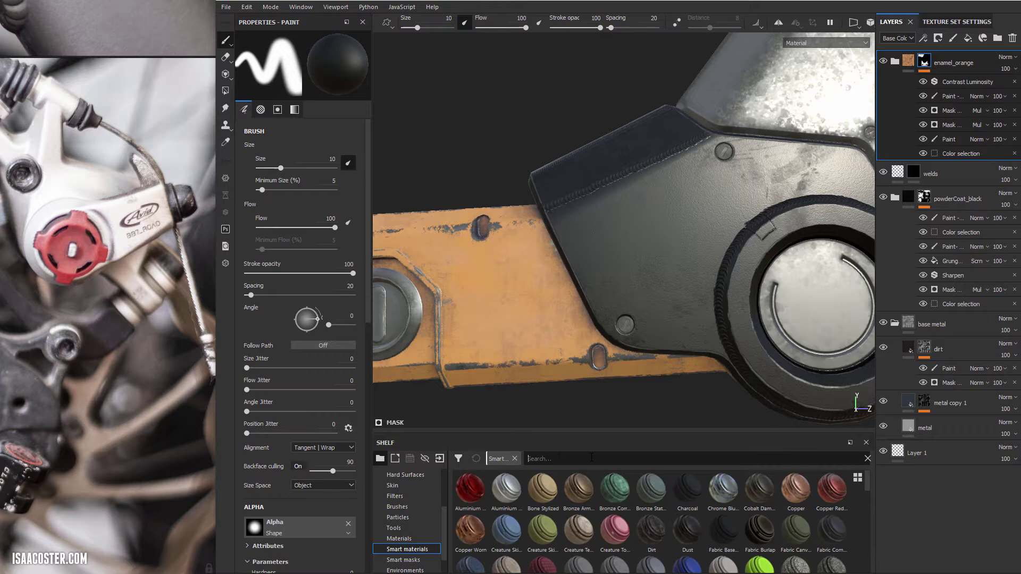
{"action": "left_click", "coordinate": [404, 560]}
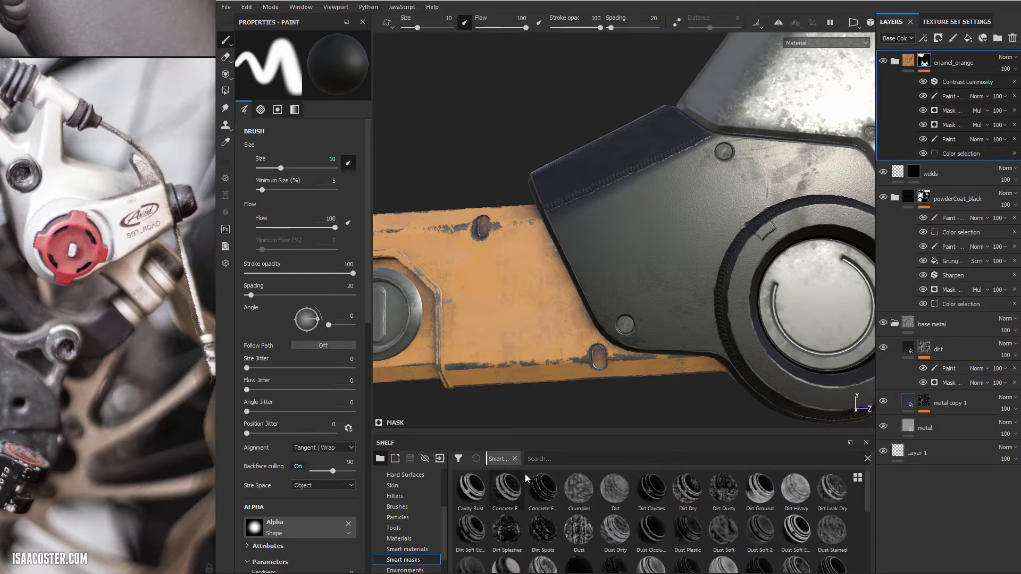
{"action": "left_click", "coordinate": [556, 459]}
{"action": "type", "text": "paint"}
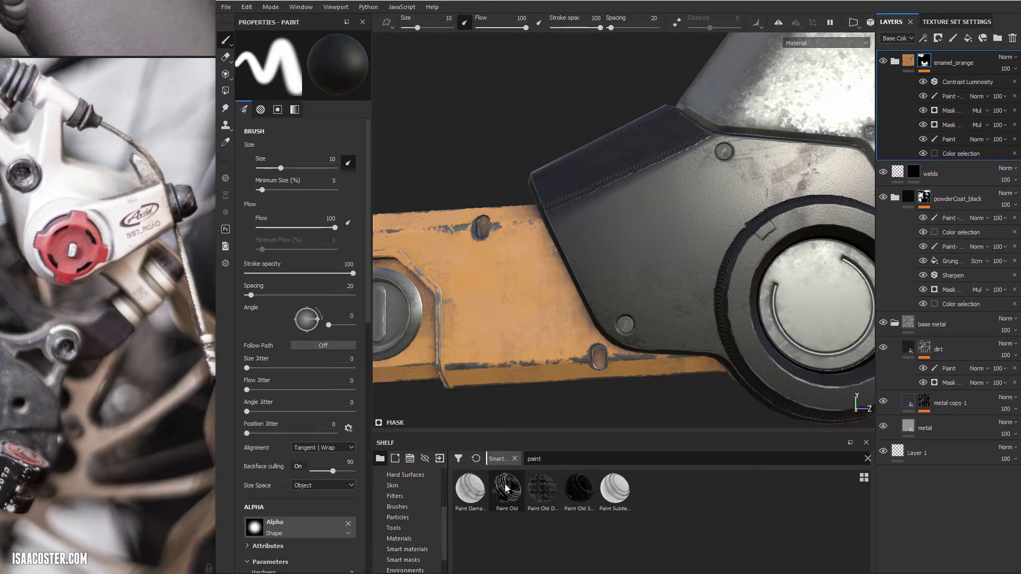
{"action": "mouse_move", "coordinate": [506, 488]}
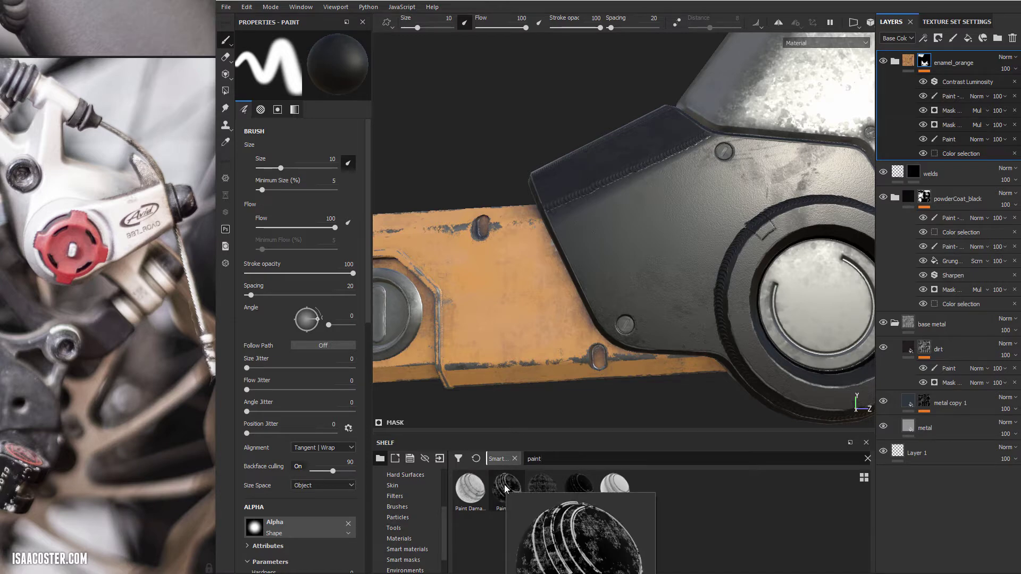
{"action": "mouse_move", "coordinate": [506, 488]}
{"action": "left_mouse_down"}
{"action": "mouse_move", "coordinate": [981, 226]}
{"action": "mouse_move", "coordinate": [971, 204]}
{"action": "left_mouse_up"}
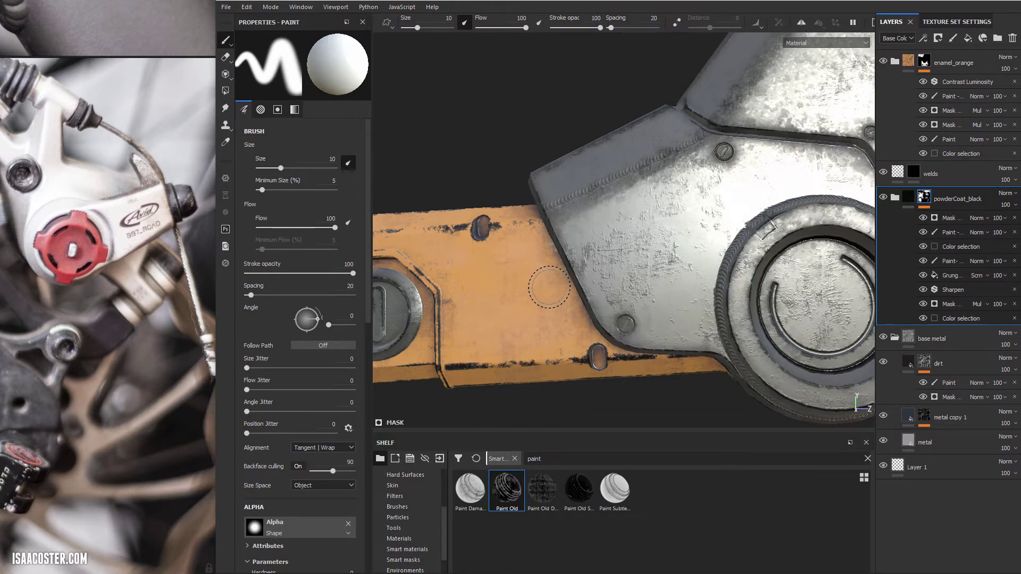
Examine the worn black housing and view the powderCoat_black mask on its own.
{"action": "mouse_move", "coordinate": [810, 241]}
{"action": "left_mouse_down", "text": "alt"}
{"action": "mouse_move", "coordinate": [627, 308]}
{"action": "mouse_move", "coordinate": [604, 299]}
{"action": "left_mouse_up", "text": "alt"}
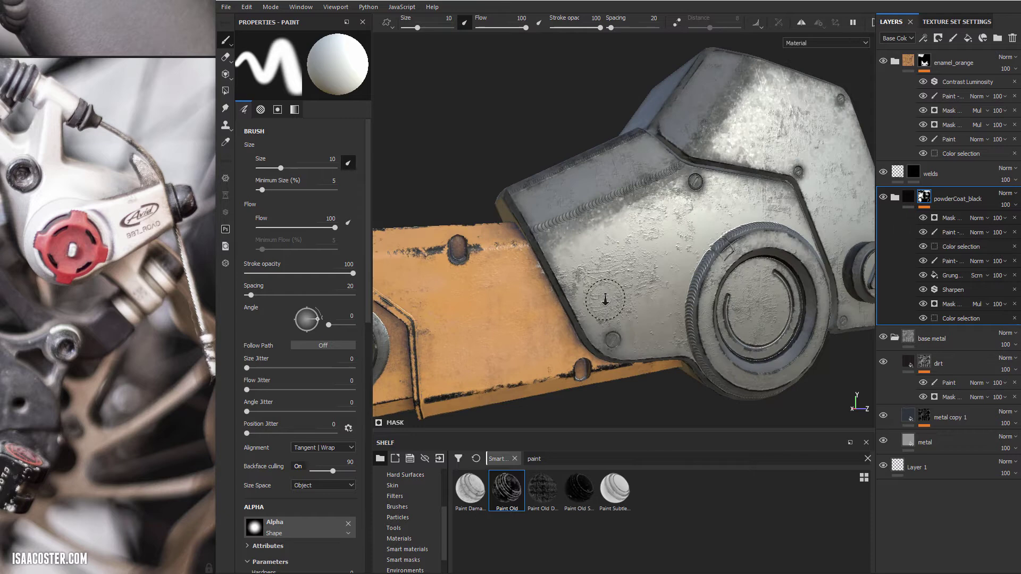
{"action": "mouse_move", "coordinate": [605, 299]}
{"action": "right_mouse_down", "text": "alt"}
{"action": "mouse_move", "coordinate": [680, 301]}
{"action": "mouse_move", "coordinate": [718, 263]}
{"action": "right_mouse_up", "text": "alt"}
{"action": "left_click_drag", "start_coordinate": [718, 263], "coordinate": [710, 269], "text": "alt"}
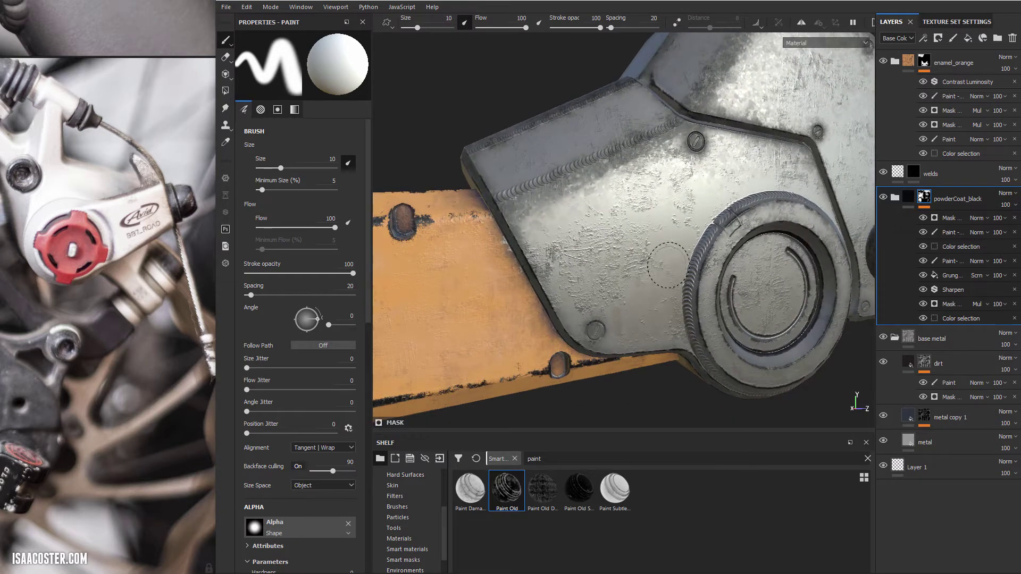
{"action": "left_click", "coordinate": [925, 198], "text": "alt"}
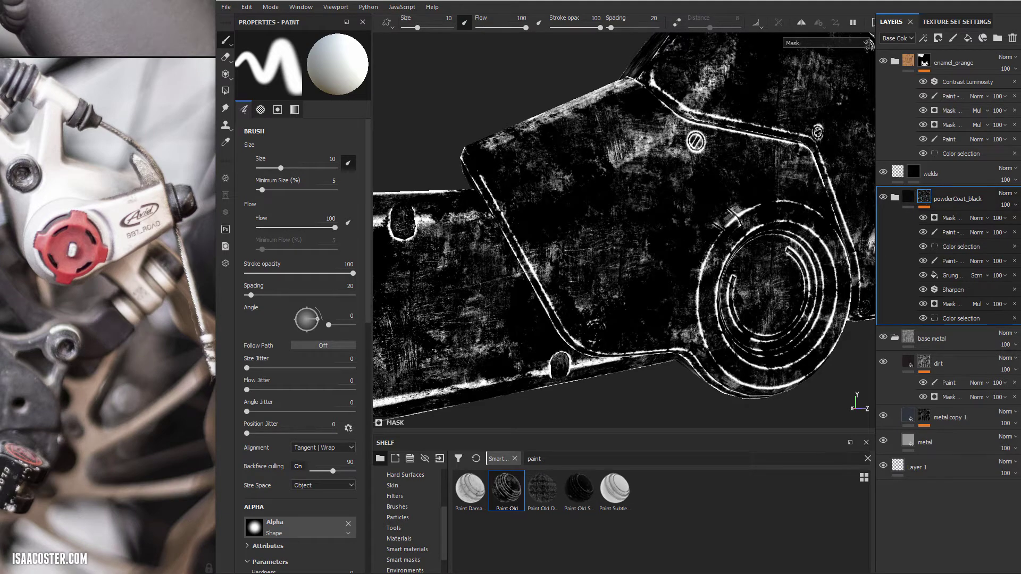
{"action": "mouse_move", "coordinate": [694, 186]}
{"action": "left_mouse_down", "text": "alt"}
{"action": "mouse_move", "coordinate": [684, 191]}
{"action": "mouse_move", "coordinate": [725, 177]}
{"action": "left_mouse_up", "text": "alt"}
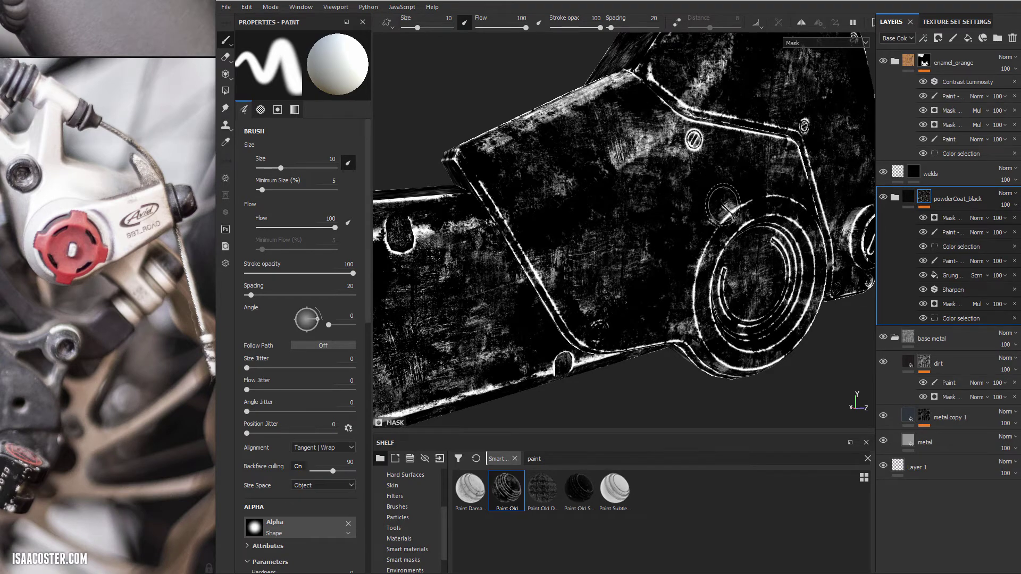
{"action": "key", "text": "m"}
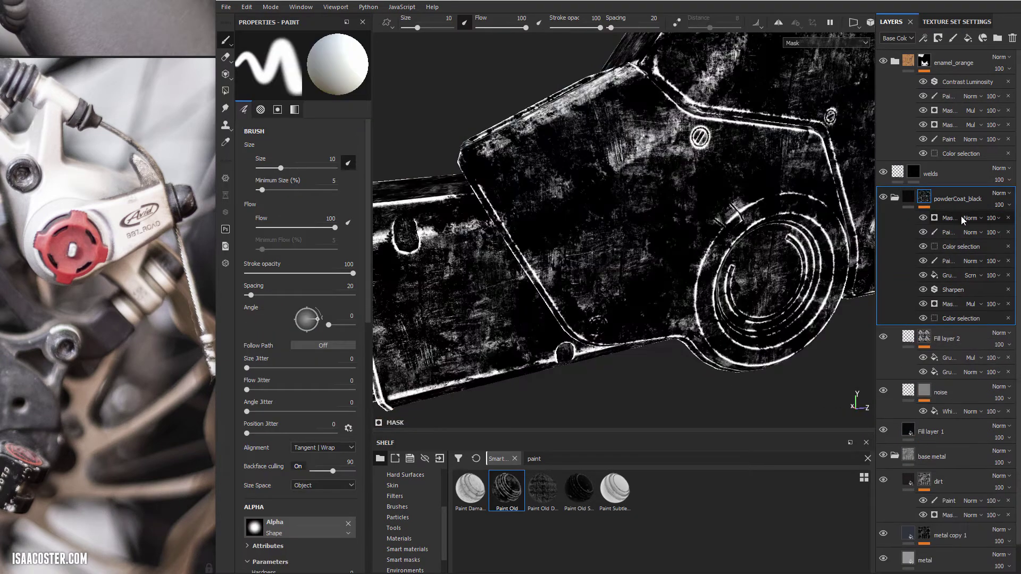
Set Global Invert to True on powderCoat_black's top Mask Editor generator and return to the material view.
{"action": "left_click", "coordinate": [962, 216]}
{"action": "left_click", "coordinate": [320, 105]}
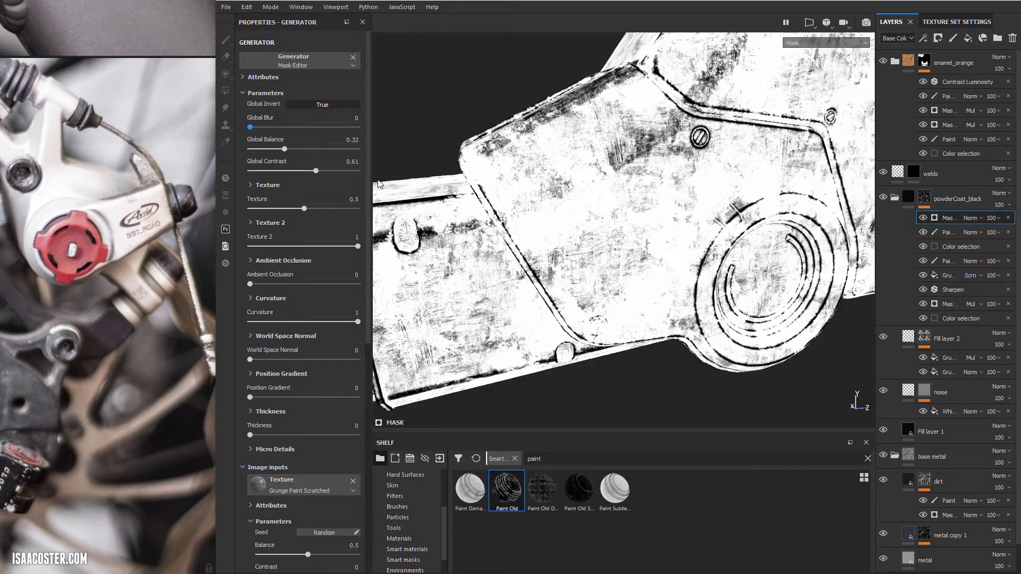
{"action": "mouse_move", "coordinate": [610, 217]}
{"action": "left_mouse_down", "text": "alt"}
{"action": "mouse_move", "coordinate": [655, 213]}
{"action": "mouse_move", "coordinate": [651, 250]}
{"action": "mouse_move", "coordinate": [624, 217]}
{"action": "left_mouse_up", "text": "alt"}
{"action": "key", "text": "m"}
{"action": "left_click_drag", "start_coordinate": [661, 152], "coordinate": [628, 215], "text": "alt"}
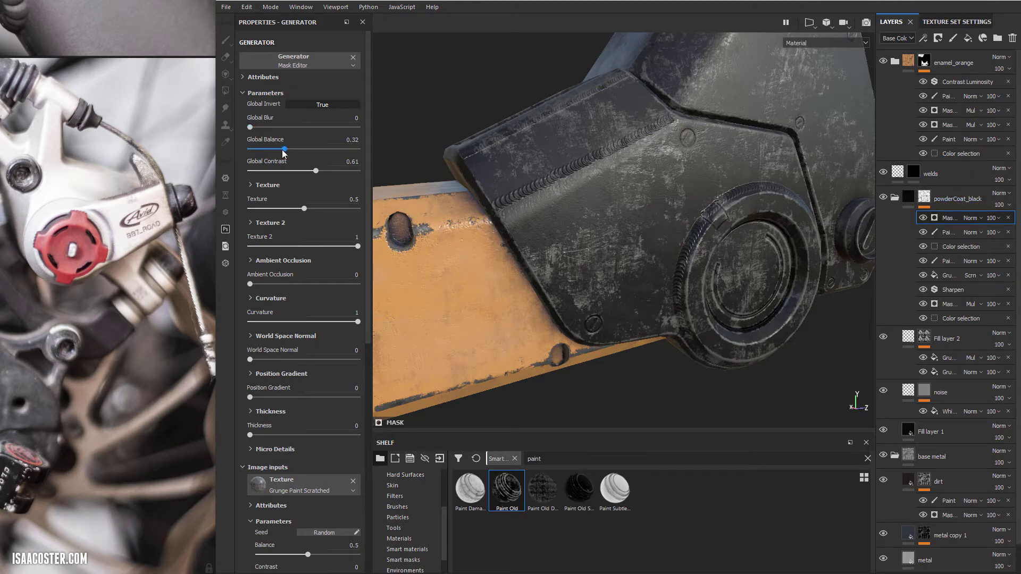
Lower the Mask Editor generator's Global Balance to 0.21.
{"action": "left_click_drag", "start_coordinate": [277, 152], "coordinate": [276, 152]}
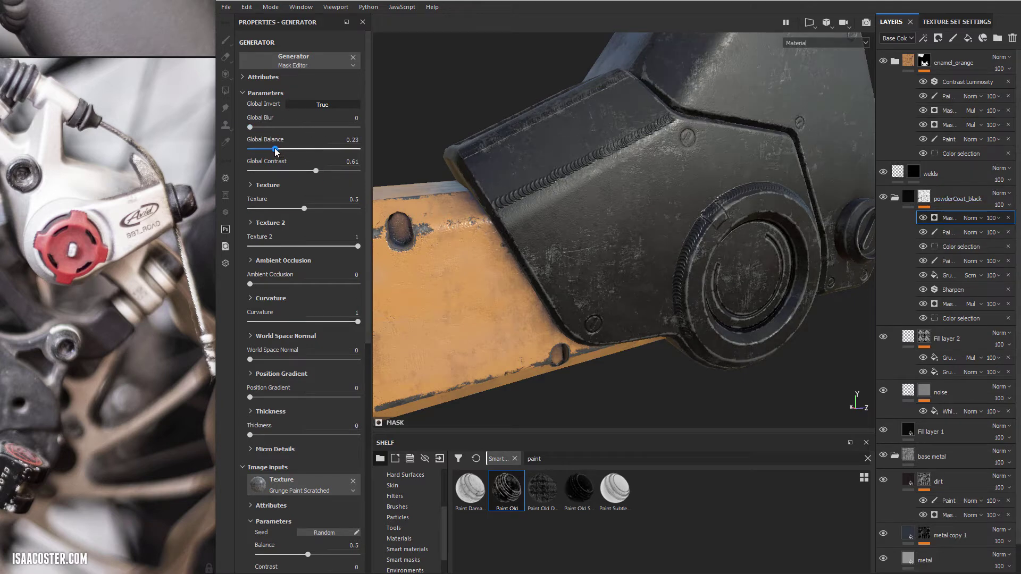
{"action": "mouse_move", "coordinate": [630, 233]}
{"action": "left_mouse_down", "text": "alt"}
{"action": "mouse_move", "coordinate": [617, 261]}
{"action": "mouse_move", "coordinate": [637, 248]}
{"action": "mouse_move", "coordinate": [668, 262]}
{"action": "mouse_move", "coordinate": [640, 243]}
{"action": "mouse_move", "coordinate": [649, 239]}
{"action": "left_mouse_up", "text": "alt"}
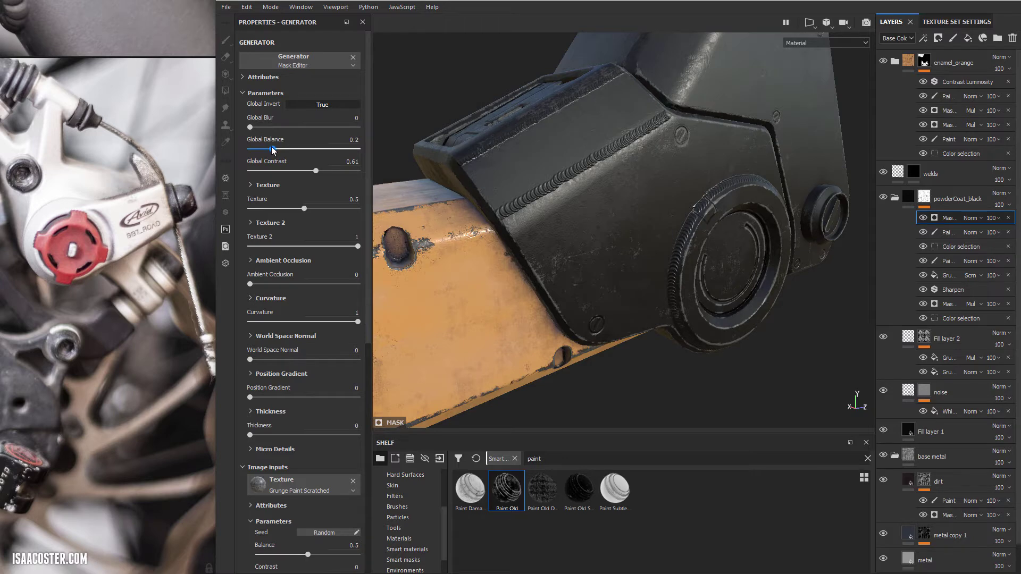
{"action": "left_click_drag", "start_coordinate": [271, 145], "coordinate": [272, 146]}
Check the wear on the black housing and set the top Mask Editor generator's blending mode to Multiply.
{"action": "left_click_drag", "start_coordinate": [511, 210], "coordinate": [569, 210], "text": "alt"}
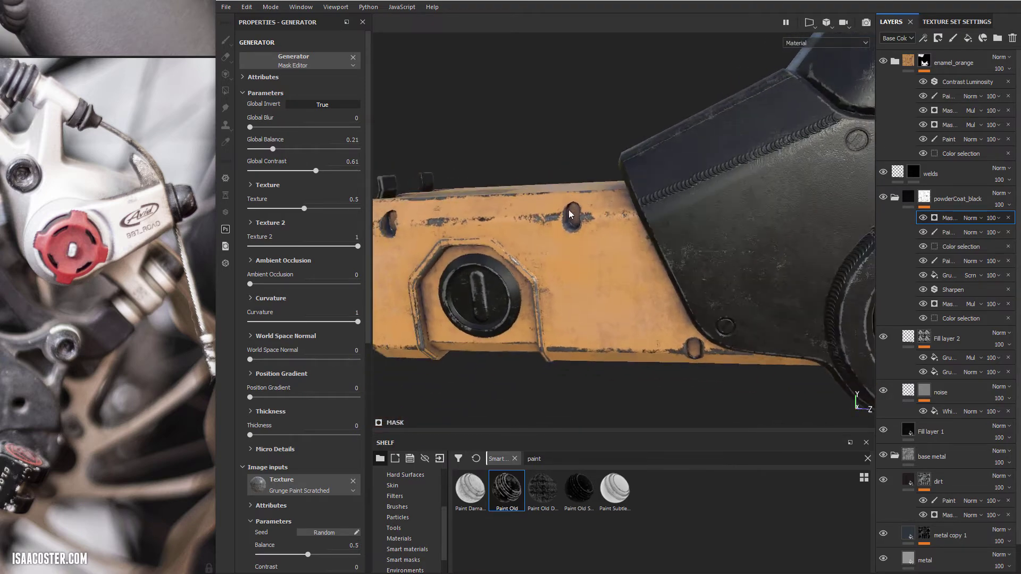
{"action": "left_click_drag", "start_coordinate": [618, 282], "coordinate": [655, 235], "text": "alt"}
{"action": "left_click_drag", "start_coordinate": [745, 244], "coordinate": [611, 251], "text": "alt"}
{"action": "right_click_drag", "start_coordinate": [642, 284], "coordinate": [672, 324], "text": "alt"}
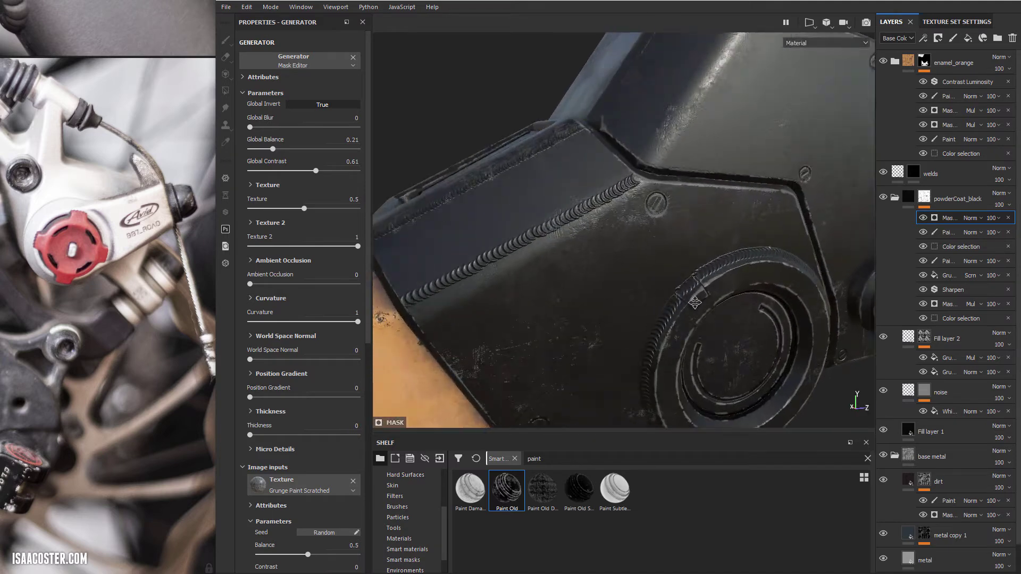
{"action": "middle_click_drag", "start_coordinate": [671, 324], "coordinate": [729, 264], "text": "alt"}
{"action": "left_click_drag", "start_coordinate": [706, 214], "coordinate": [718, 212], "text": "alt"}
{"action": "left_click", "coordinate": [970, 218]}
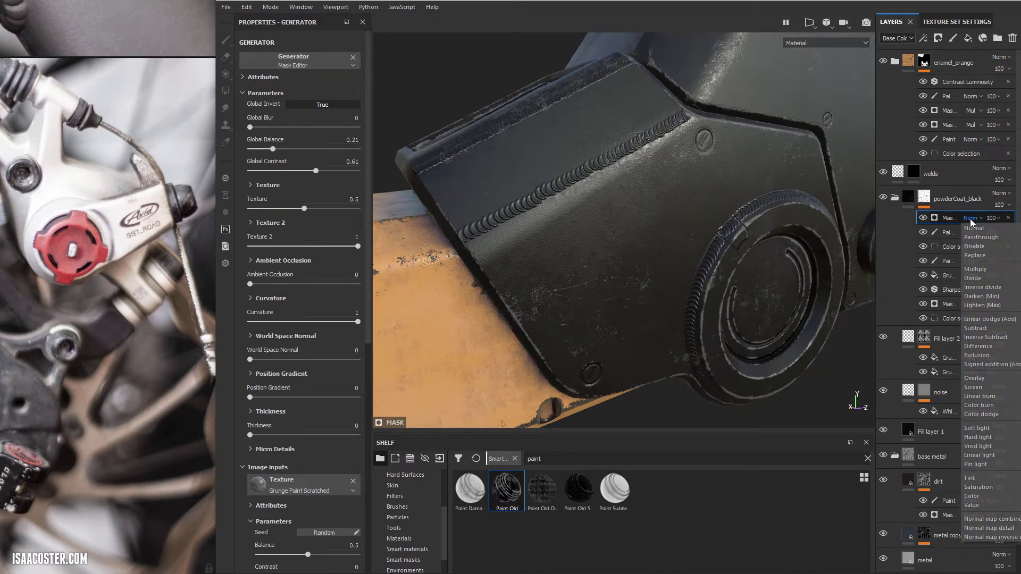
{"action": "left_click", "coordinate": [982, 269]}
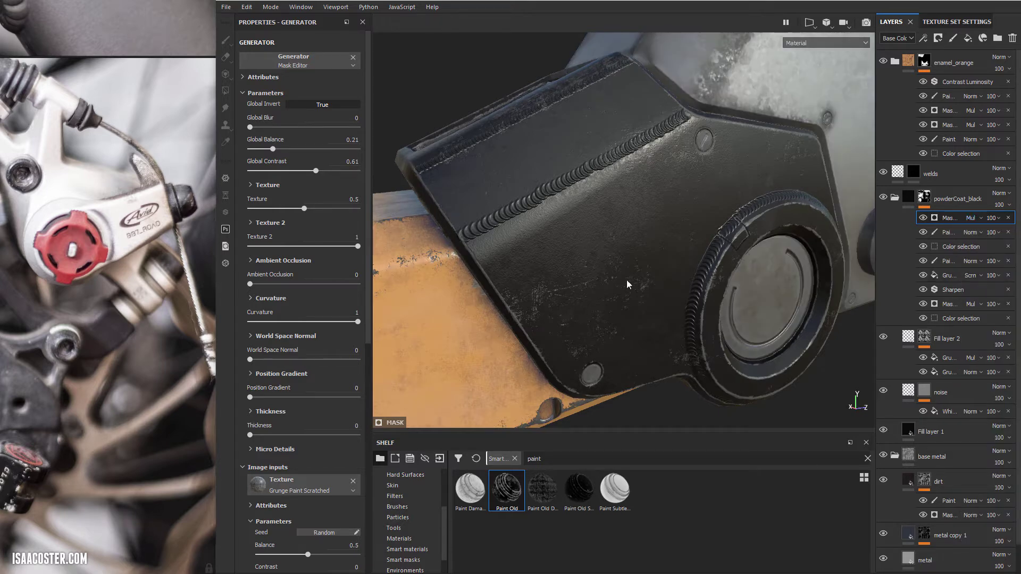
Examine the edge wear and scratches on the black housing and round cap from several angles.
{"action": "right_click_drag", "start_coordinate": [627, 285], "coordinate": [496, 273], "text": "alt"}
{"action": "middle_click_drag", "start_coordinate": [496, 273], "coordinate": [473, 307], "text": "alt"}
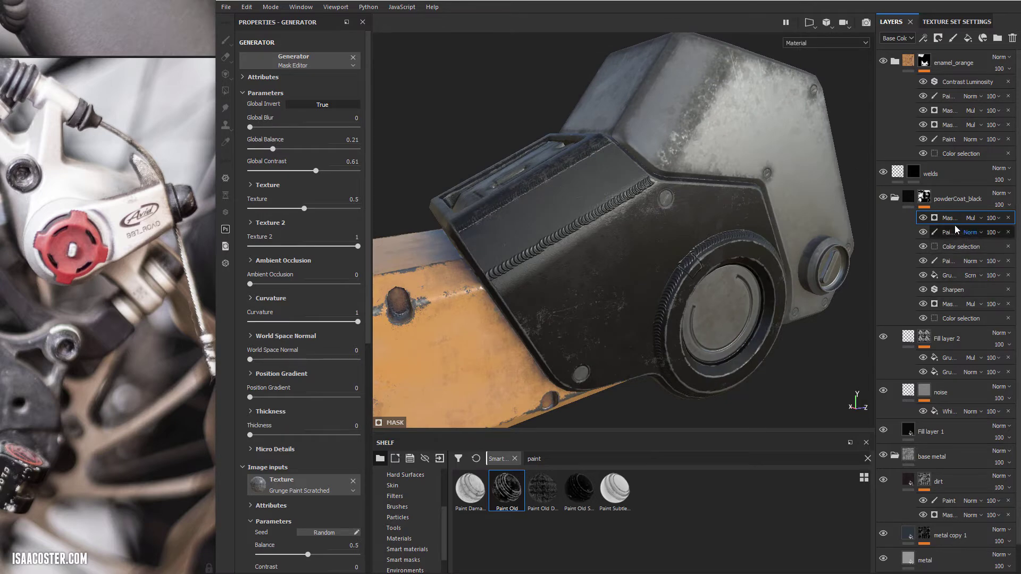
{"action": "left_click_drag", "start_coordinate": [680, 205], "coordinate": [774, 161], "text": "alt"}
{"action": "left_click_drag", "start_coordinate": [677, 209], "coordinate": [570, 216], "text": "alt"}
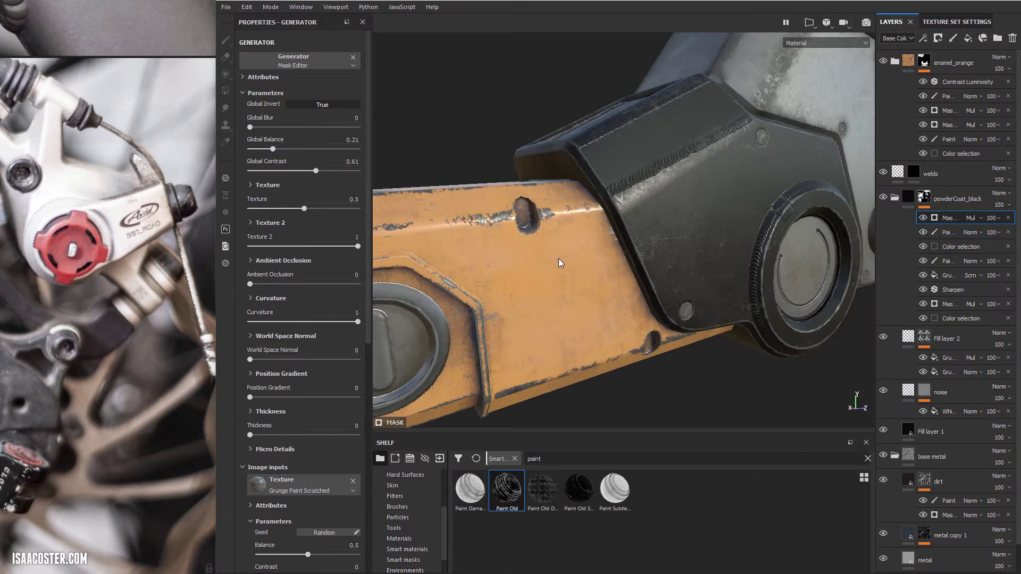
{"action": "mouse_move", "coordinate": [558, 263]}
{"action": "left_mouse_down", "text": "alt"}
{"action": "mouse_move", "coordinate": [521, 267]}
{"action": "mouse_move", "coordinate": [528, 228]}
{"action": "mouse_move", "coordinate": [572, 284]}
{"action": "mouse_move", "coordinate": [551, 269]}
{"action": "left_mouse_up", "text": "alt"}
{"action": "scroll", "coordinate": [762, 227], "scroll_direction": "up", "scroll_amount": 1}
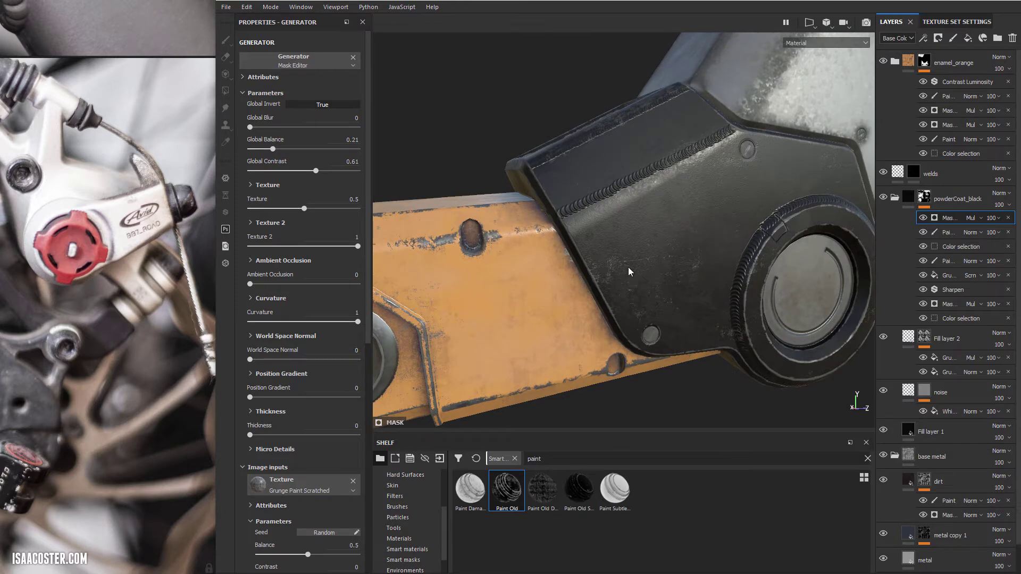
{"action": "left_click_drag", "start_coordinate": [629, 272], "coordinate": [646, 222], "text": "alt"}
{"action": "left_click", "coordinate": [988, 443]}
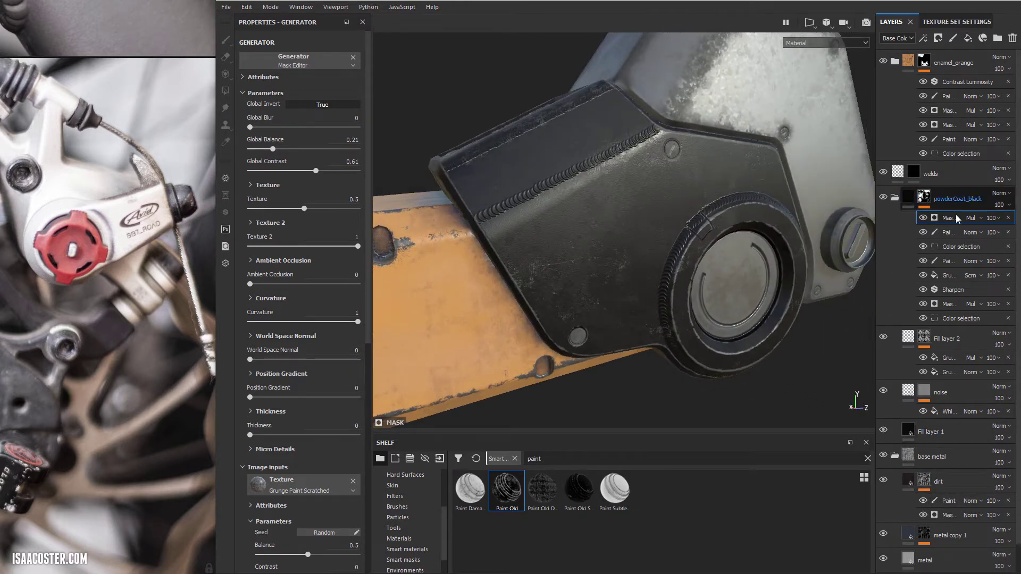
Duplicate Fill layer 1 inside powderCoat_black and change the copy's base color to a medium grey.
{"action": "left_click", "coordinate": [942, 433]}
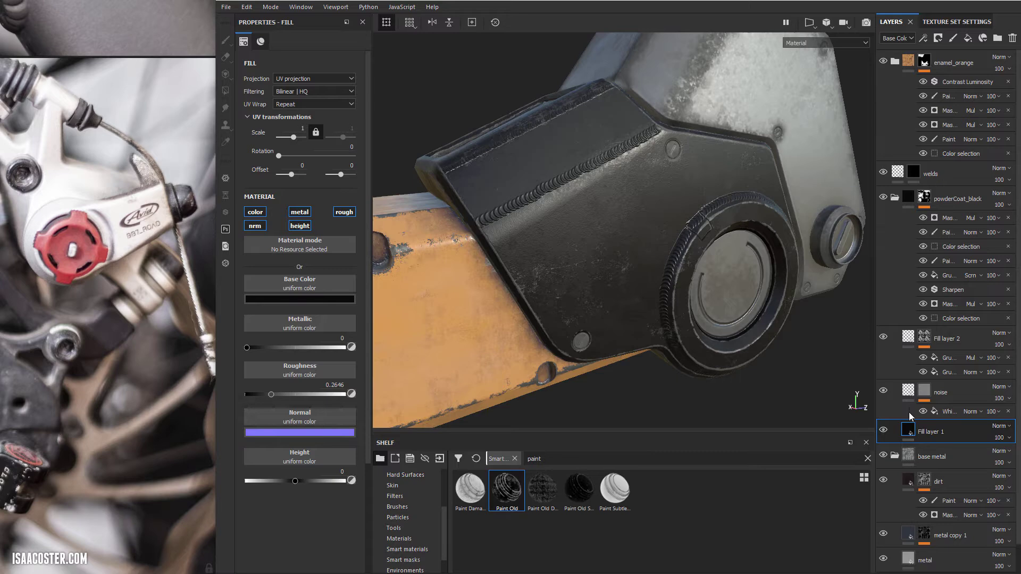
{"action": "key", "text": "ctrl+d"}
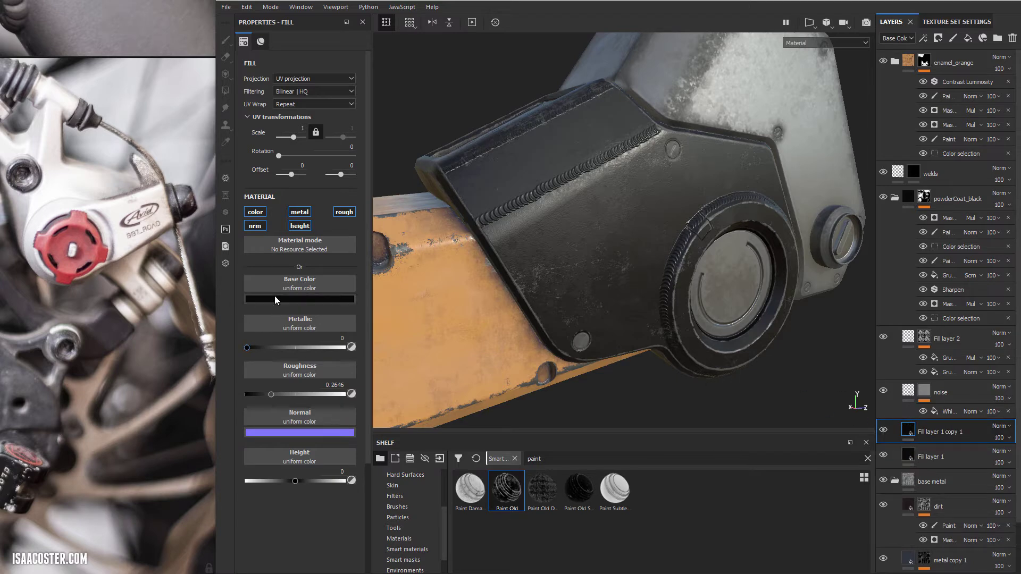
{"action": "left_click", "coordinate": [275, 298]}
{"action": "left_click", "coordinate": [280, 372]}
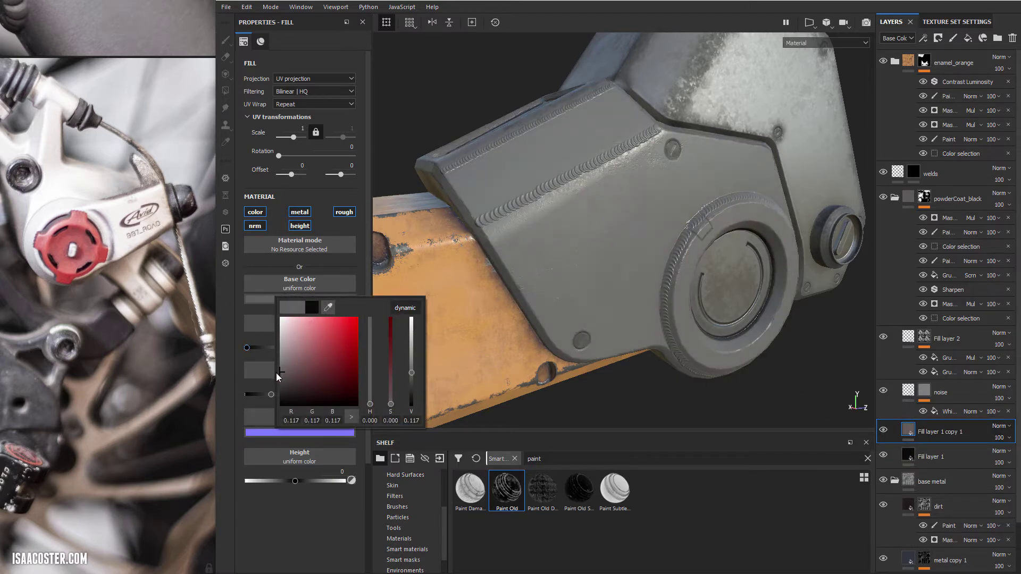
{"action": "left_click_drag", "start_coordinate": [276, 373], "coordinate": [271, 378]}
{"action": "left_click_drag", "start_coordinate": [611, 309], "coordinate": [655, 289], "text": "alt"}
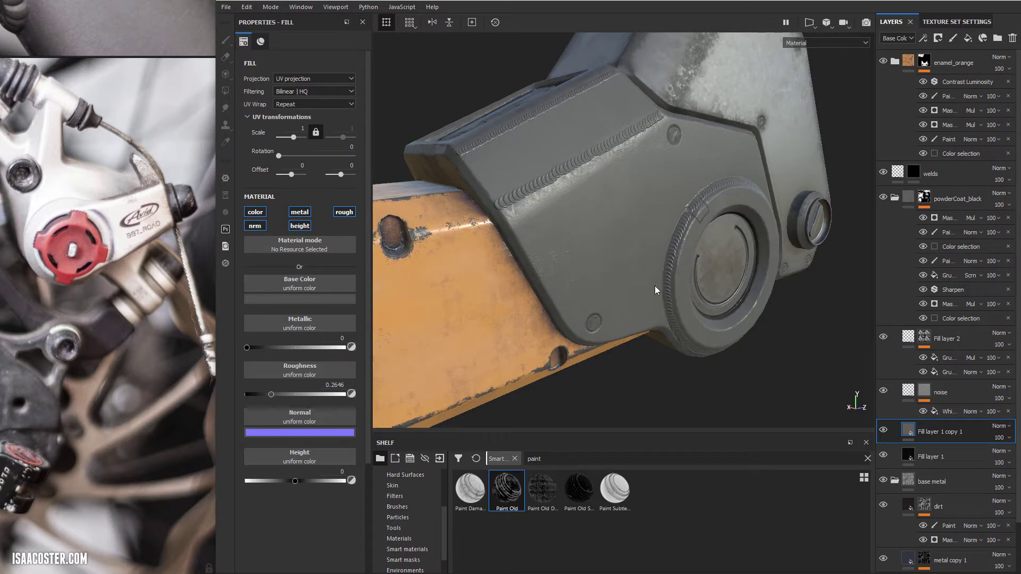
Add a black mask to Fill layer 1 copy 1, search for "dust", and apply the Dust Plastic smart mask.
{"action": "right_click", "coordinate": [937, 432]}
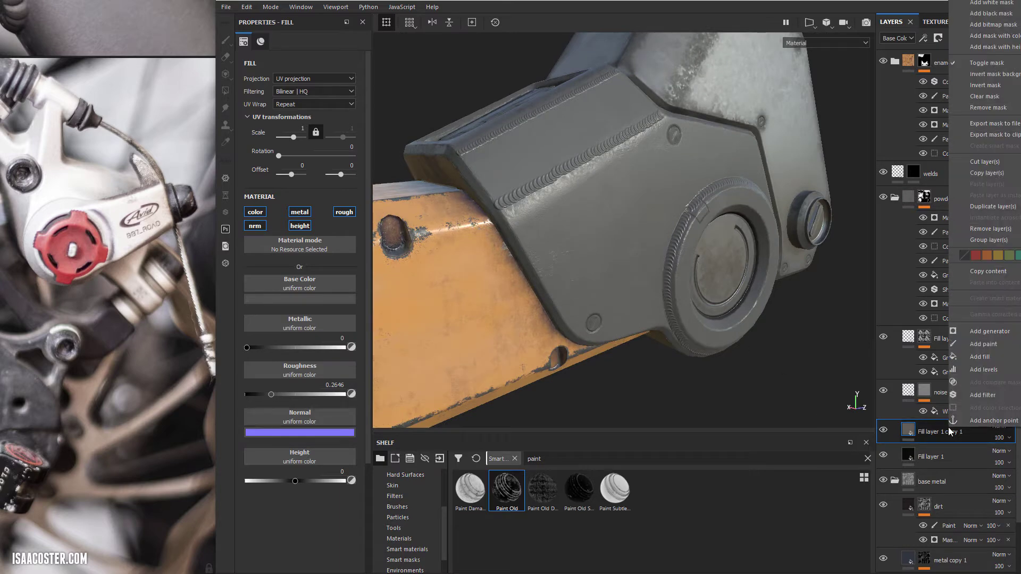
{"action": "left_click", "coordinate": [990, 14]}
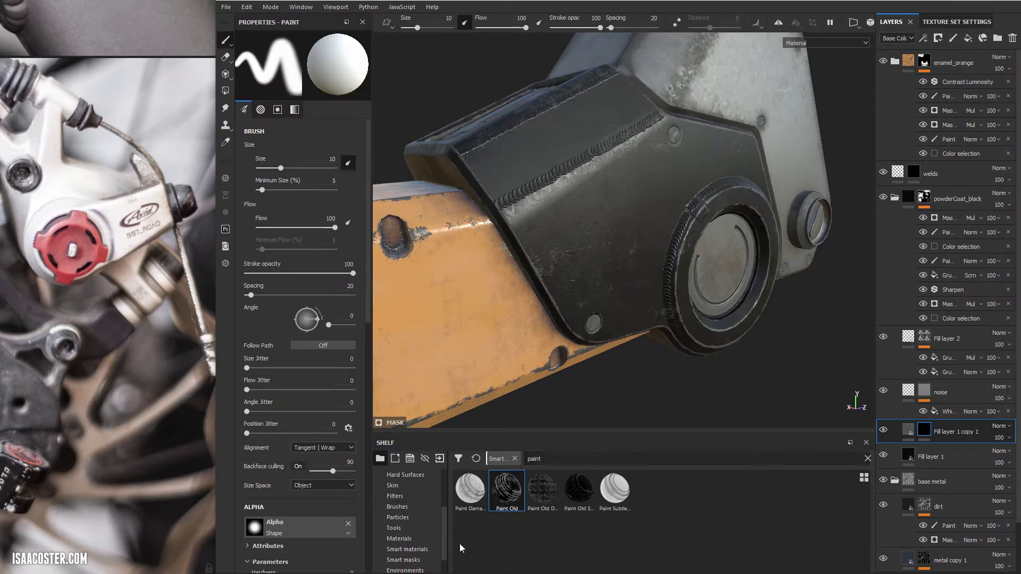
{"action": "left_click", "coordinate": [532, 459]}
{"action": "type", "text": "dust"}
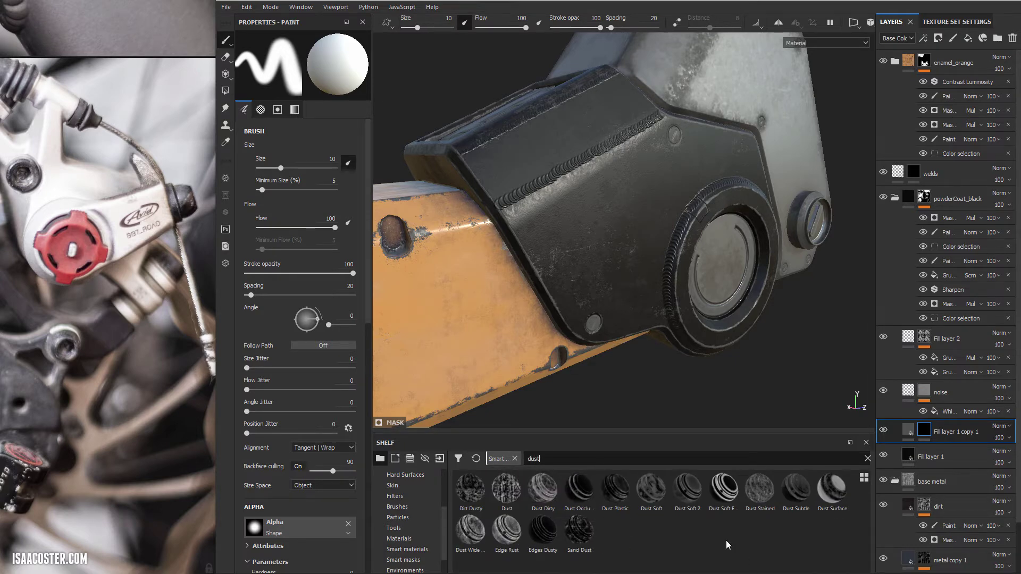
{"action": "left_click", "coordinate": [727, 541]}
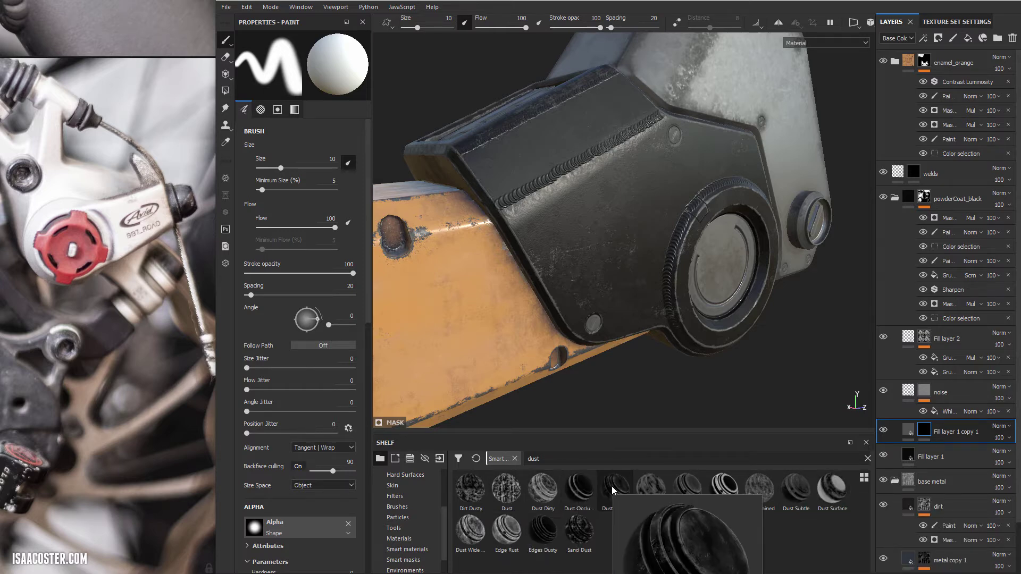
{"action": "left_click_drag", "start_coordinate": [605, 485], "coordinate": [953, 432]}
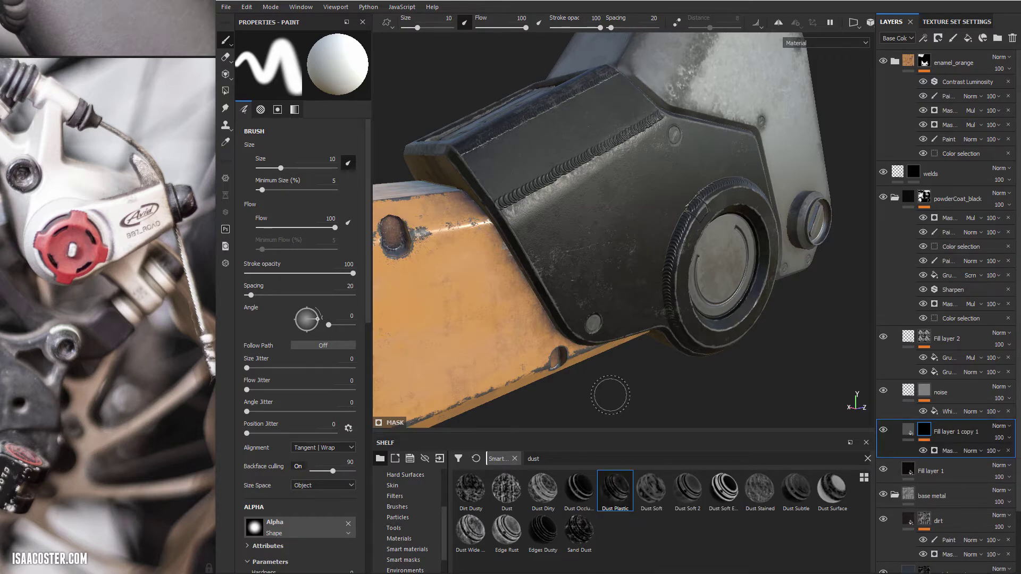
Inspect the mask of Fill layer 1 copy 1 and remove its Dust Plastic mask generator.
{"action": "mouse_move", "coordinate": [652, 342]}
{"action": "left_mouse_down", "text": "alt"}
{"action": "mouse_move", "coordinate": [611, 401]}
{"action": "mouse_move", "coordinate": [626, 371]}
{"action": "mouse_move", "coordinate": [732, 358]}
{"action": "mouse_move", "coordinate": [666, 349]}
{"action": "left_mouse_up", "text": "alt"}
{"action": "left_click", "coordinate": [925, 431], "text": "alt"}
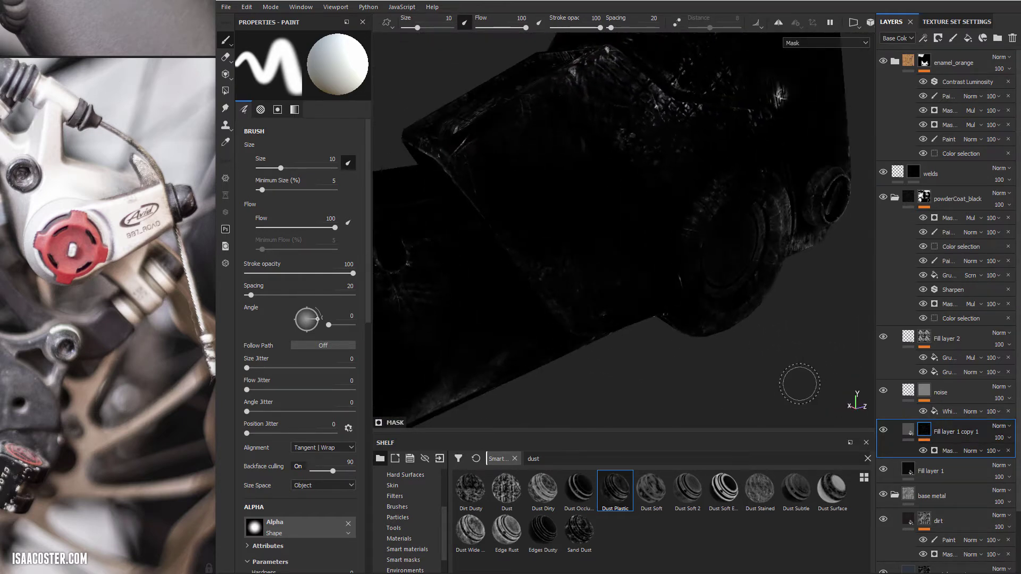
{"action": "left_click", "coordinate": [1008, 450]}
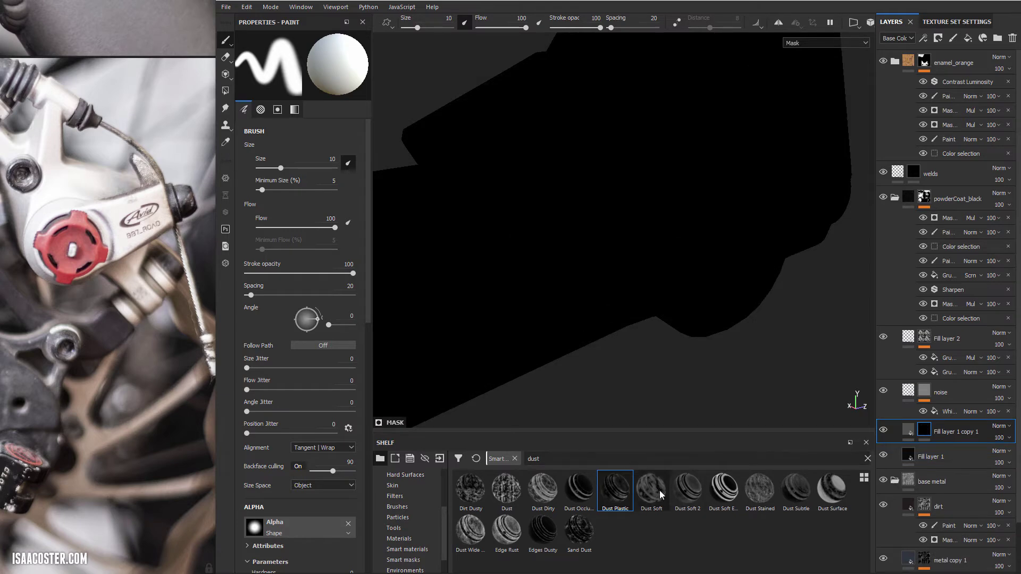
Try the Dust Soft smart mask on Fill layer 1 copy 1.
{"action": "left_click_drag", "start_coordinate": [661, 494], "coordinate": [942, 432]}
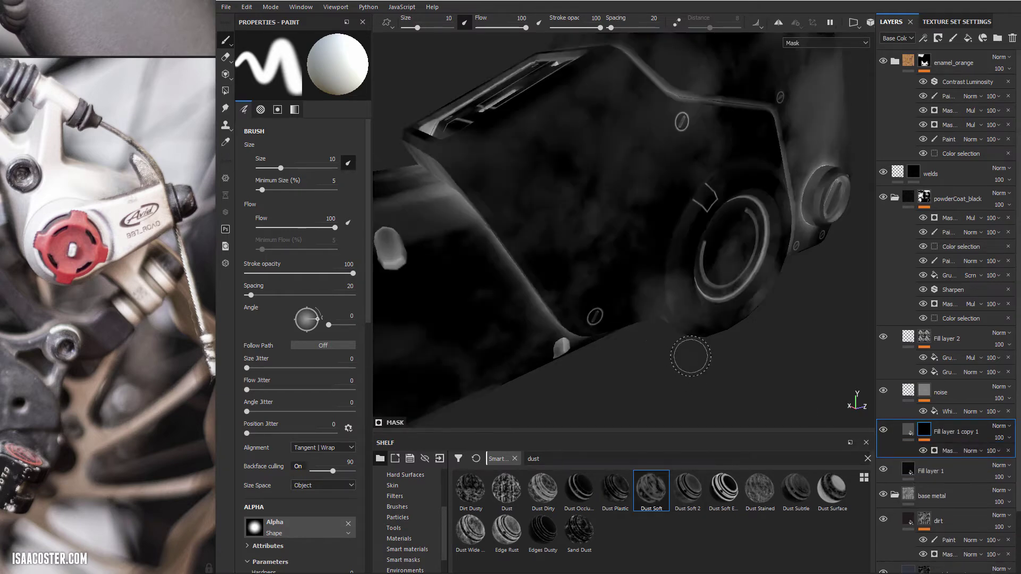
{"action": "mouse_move", "coordinate": [644, 349]}
{"action": "left_mouse_down", "text": "alt"}
{"action": "mouse_move", "coordinate": [615, 330]}
{"action": "mouse_move", "coordinate": [638, 343]}
{"action": "left_mouse_up", "text": "alt"}
{"action": "key", "text": "ctrl+z"}
Apply the Dust Soft 2 smart mask to Fill layer 1 copy 1 and return to the material view.
{"action": "left_click", "coordinate": [691, 497]}
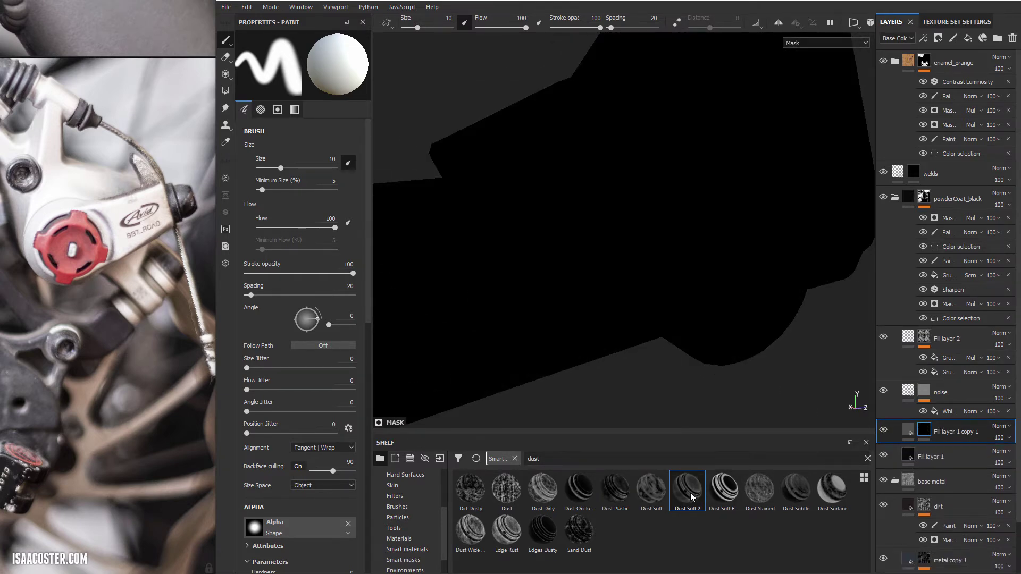
{"action": "left_click_drag", "start_coordinate": [691, 498], "coordinate": [941, 432]}
{"action": "left_click_drag", "start_coordinate": [647, 399], "coordinate": [645, 360], "text": "alt"}
{"action": "key", "text": "m"}
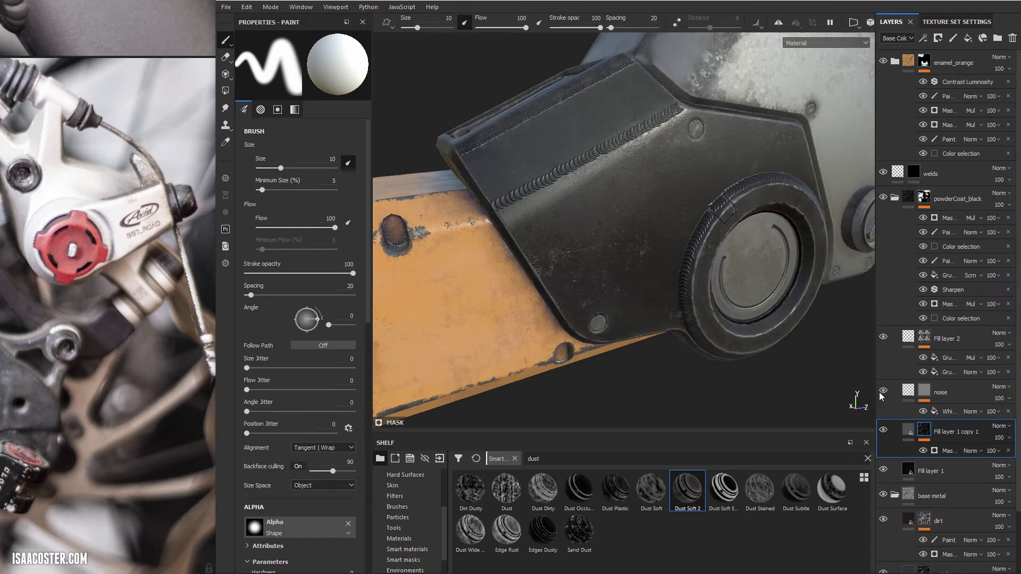
Compare the black housing with the dust layer Fill layer 1 copy 1 hidden and shown.
{"action": "left_click", "coordinate": [906, 429]}
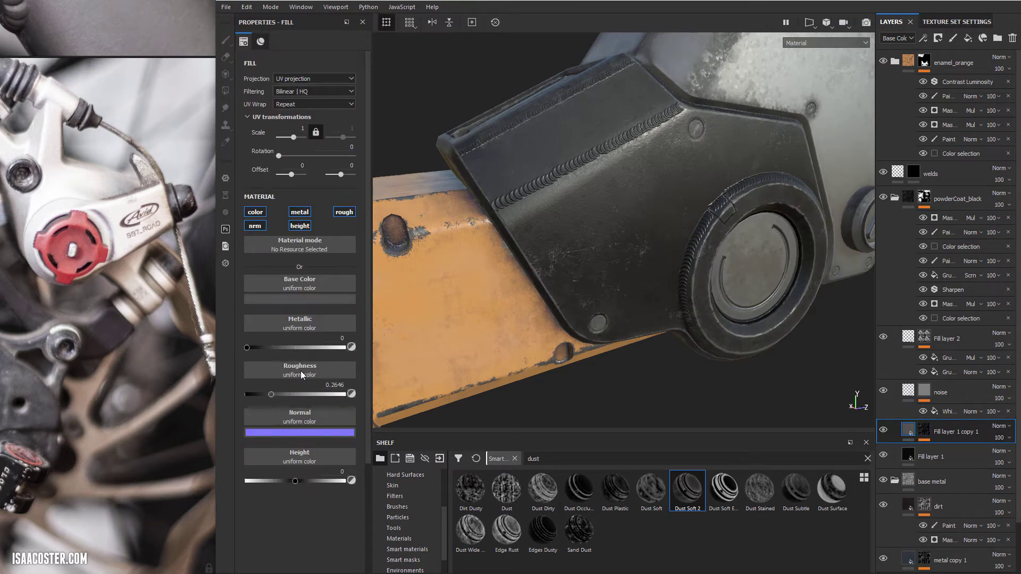
{"action": "left_click", "coordinate": [883, 432]}
{"action": "left_click", "coordinate": [883, 432]}
{"action": "left_click", "coordinate": [883, 431]}
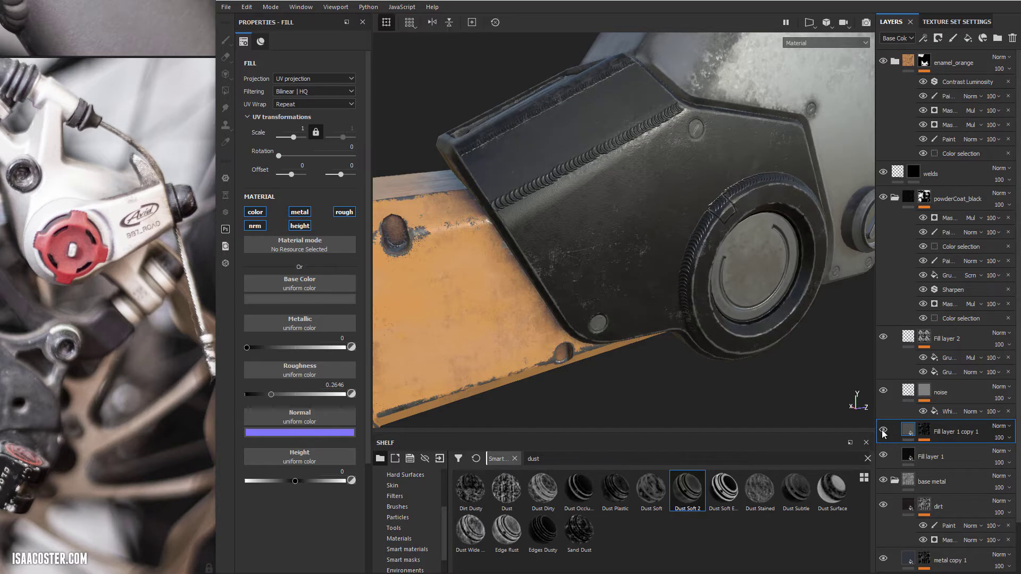
{"action": "left_click", "coordinate": [883, 432]}
{"action": "left_click_drag", "start_coordinate": [629, 317], "coordinate": [632, 323], "text": "alt"}
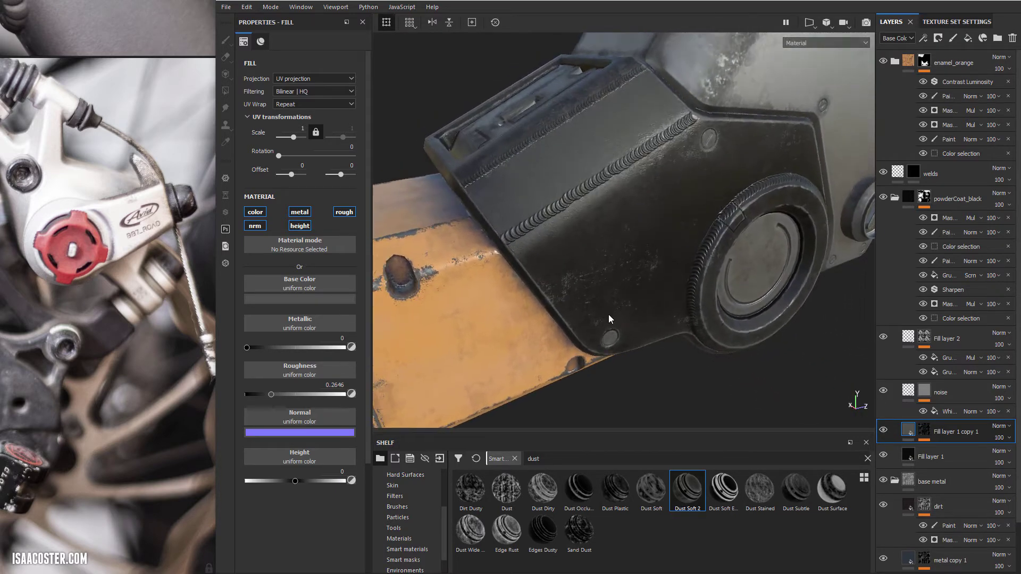
{"action": "left_click_drag", "start_coordinate": [609, 319], "coordinate": [681, 321], "text": "alt"}
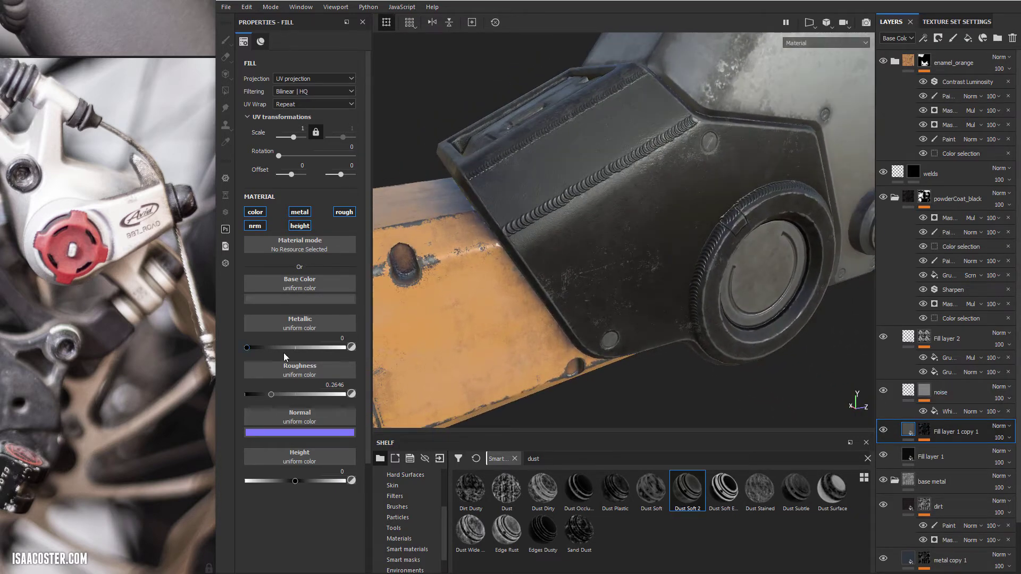
Lighten the base color of Fill layer 1 copy 1 to a neutral grey of 0.095.
{"action": "left_click", "coordinate": [284, 299]}
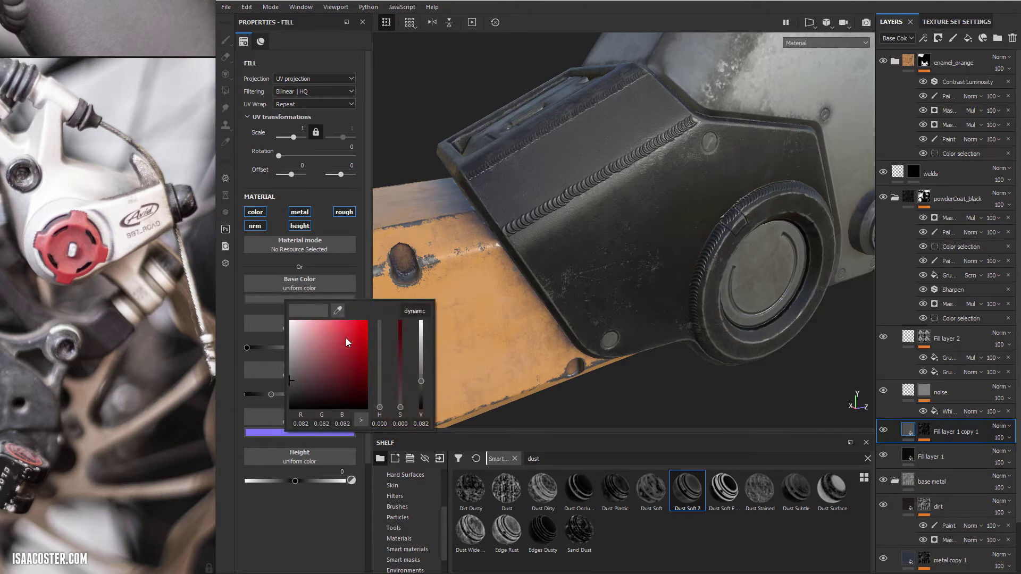
{"action": "mouse_move", "coordinate": [292, 368]}
{"action": "left_mouse_down"}
{"action": "mouse_move", "coordinate": [282, 362]}
{"action": "mouse_move", "coordinate": [277, 379]}
{"action": "left_mouse_up"}
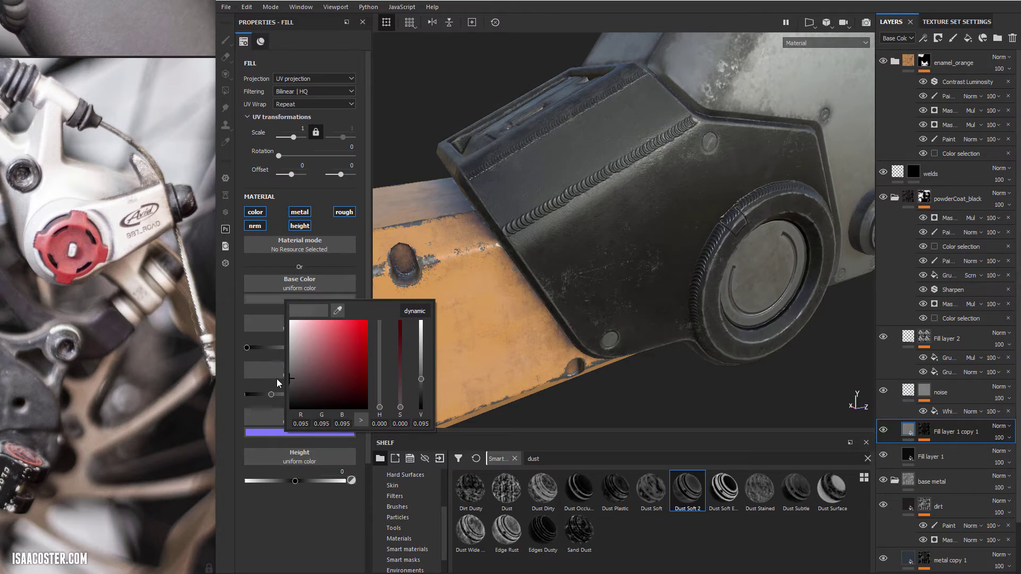
{"action": "left_click", "coordinate": [334, 221]}
Turn off the normal, height and metallic channels of Fill layer 1 copy 1 and set its roughness to 0.4656.
{"action": "left_click", "coordinate": [260, 228]}
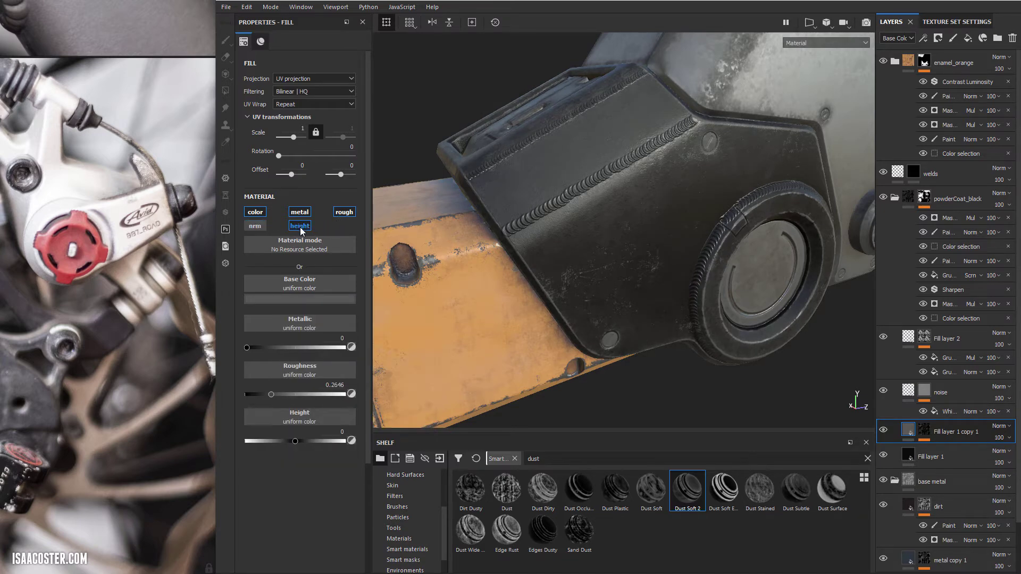
{"action": "left_click", "coordinate": [300, 226]}
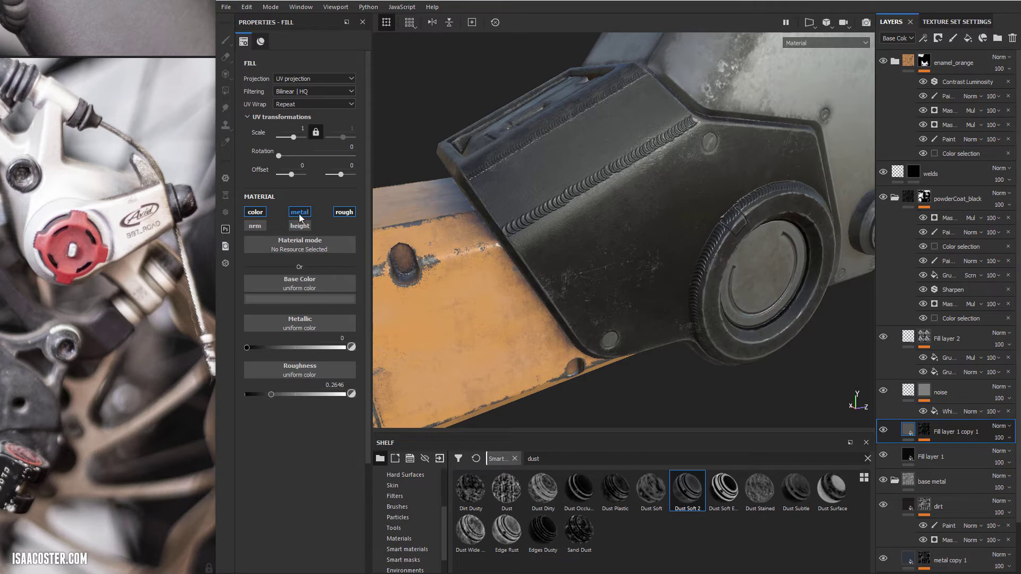
{"action": "left_click", "coordinate": [300, 214]}
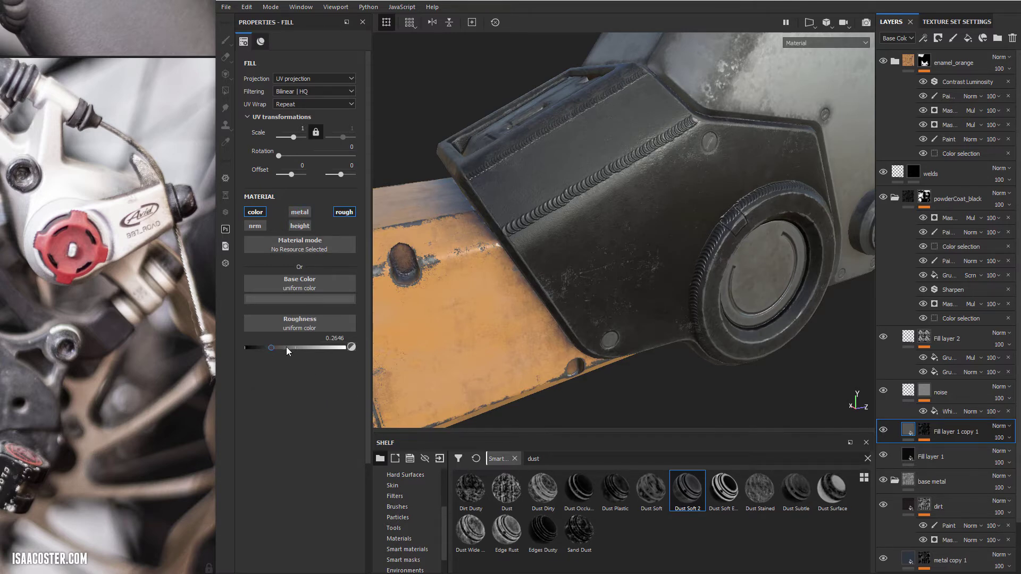
Examine the reflections on the black housing and the top face of the orange arm from several angles.
{"action": "left_click_drag", "start_coordinate": [592, 324], "coordinate": [830, 266], "text": "alt"}
{"action": "left_click_drag", "start_coordinate": [645, 266], "coordinate": [646, 229], "text": "alt"}
{"action": "middle_click_drag", "start_coordinate": [646, 229], "coordinate": [660, 215], "text": "alt"}
{"action": "left_click_drag", "start_coordinate": [661, 214], "coordinate": [512, 188], "text": "alt"}
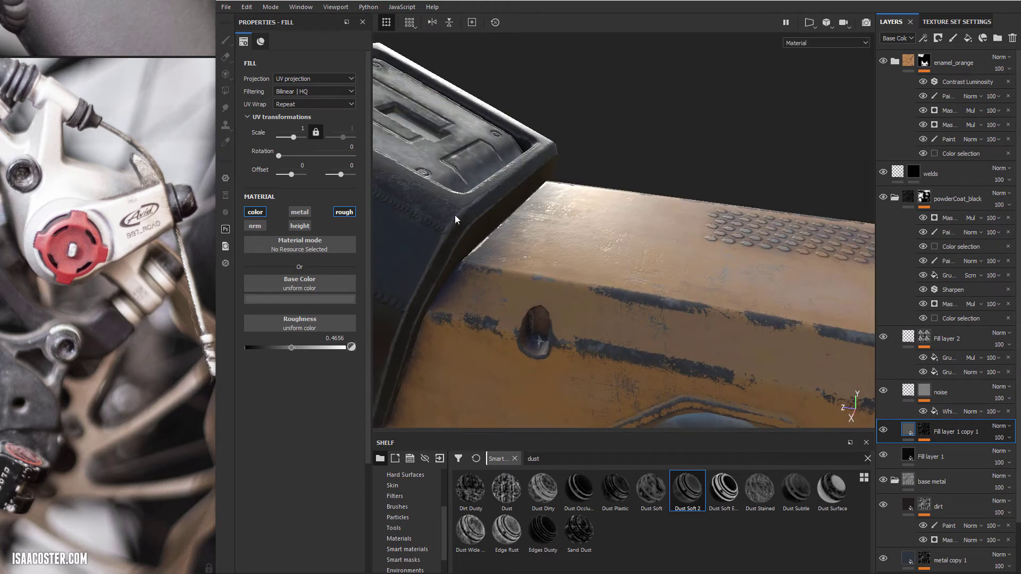
{"action": "left_click_drag", "start_coordinate": [456, 220], "coordinate": [636, 292], "text": "alt"}
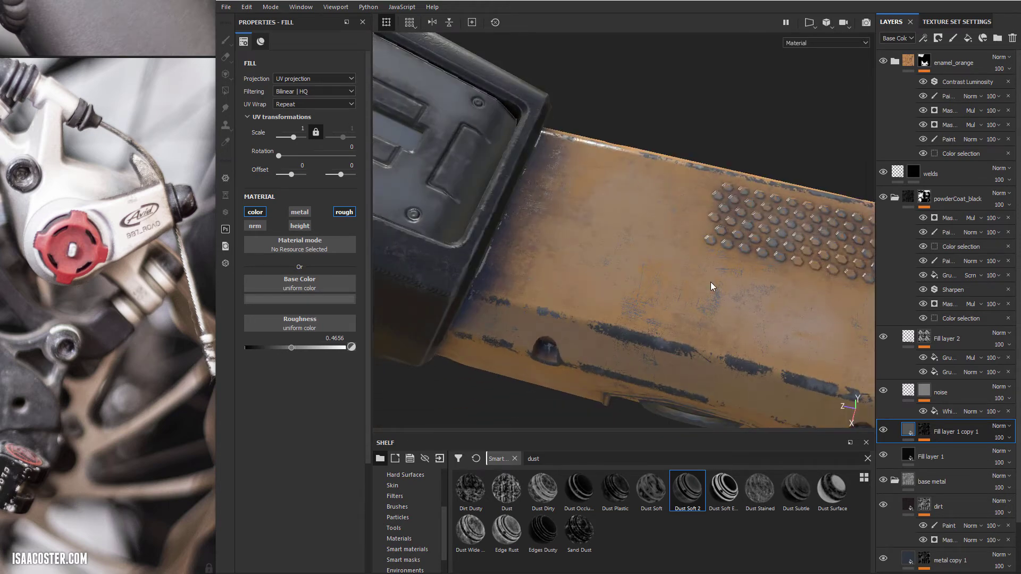
{"action": "left_click_drag", "start_coordinate": [713, 287], "coordinate": [496, 226], "text": "alt"}
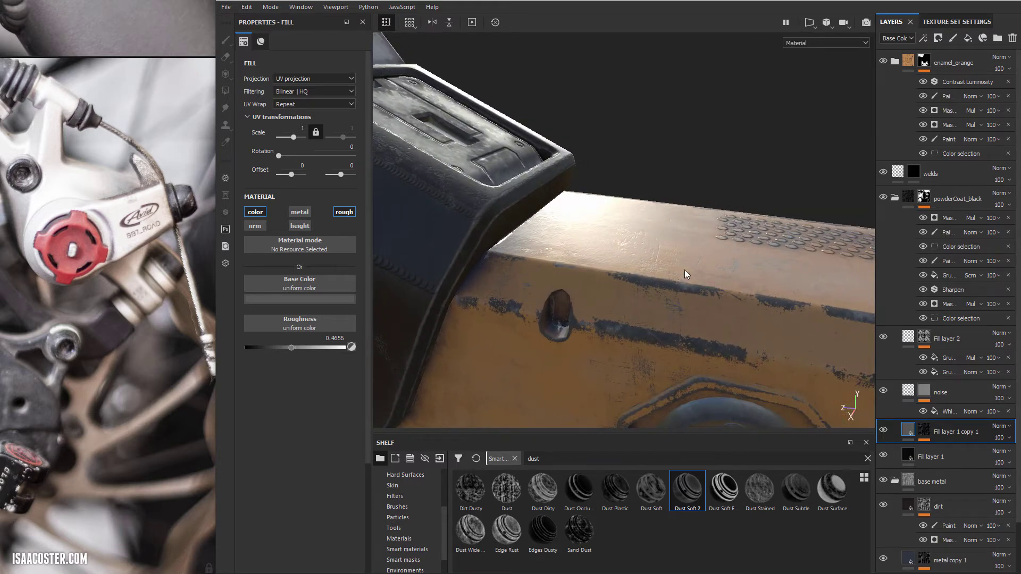
{"action": "left_click_drag", "start_coordinate": [685, 271], "coordinate": [723, 250], "text": "alt"}
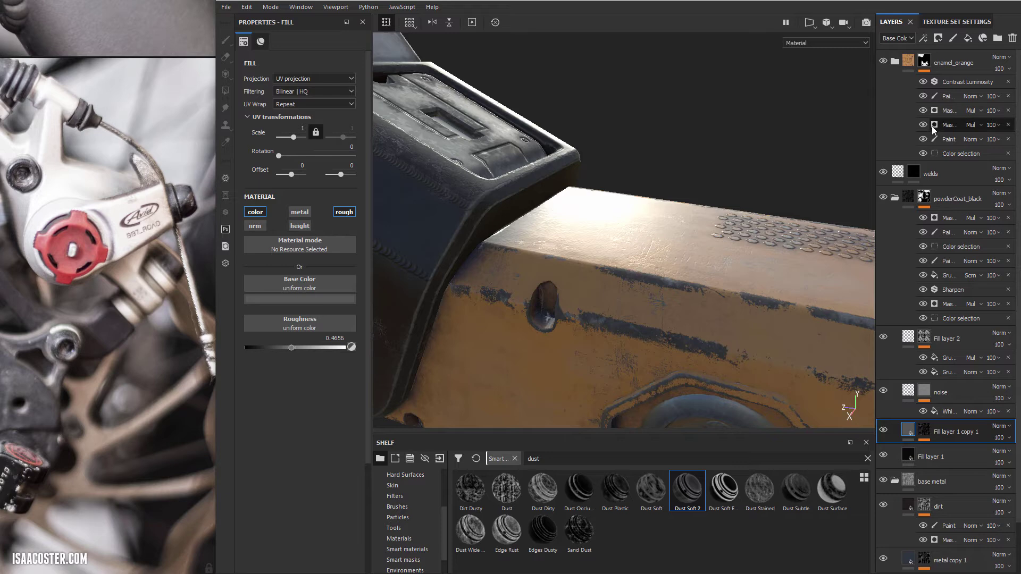
In the enamel_orange group, enable the roughness channel of Fill layer 3 and set its roughness to 0.5714.
{"action": "left_click", "coordinate": [894, 62]}
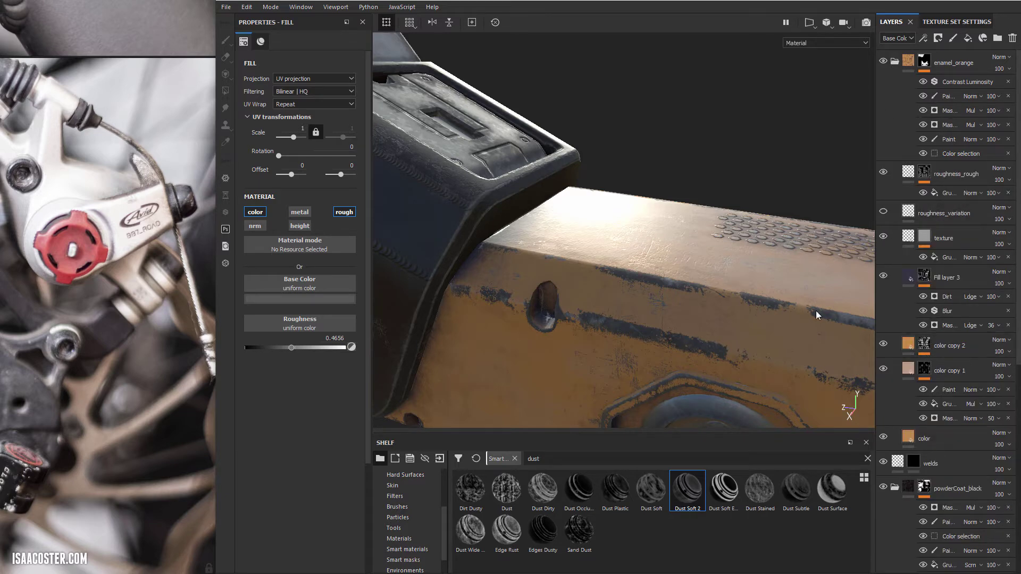
{"action": "left_click", "coordinate": [912, 274]}
{"action": "left_click_drag", "start_coordinate": [703, 190], "coordinate": [560, 221], "text": "alt"}
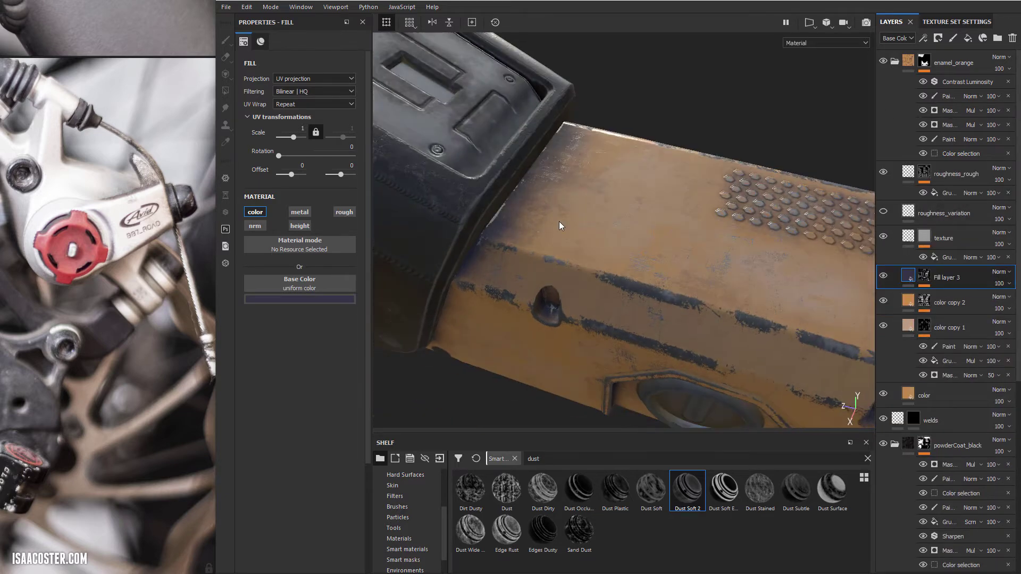
{"action": "left_click_drag", "start_coordinate": [819, 292], "coordinate": [796, 213], "text": "alt"}
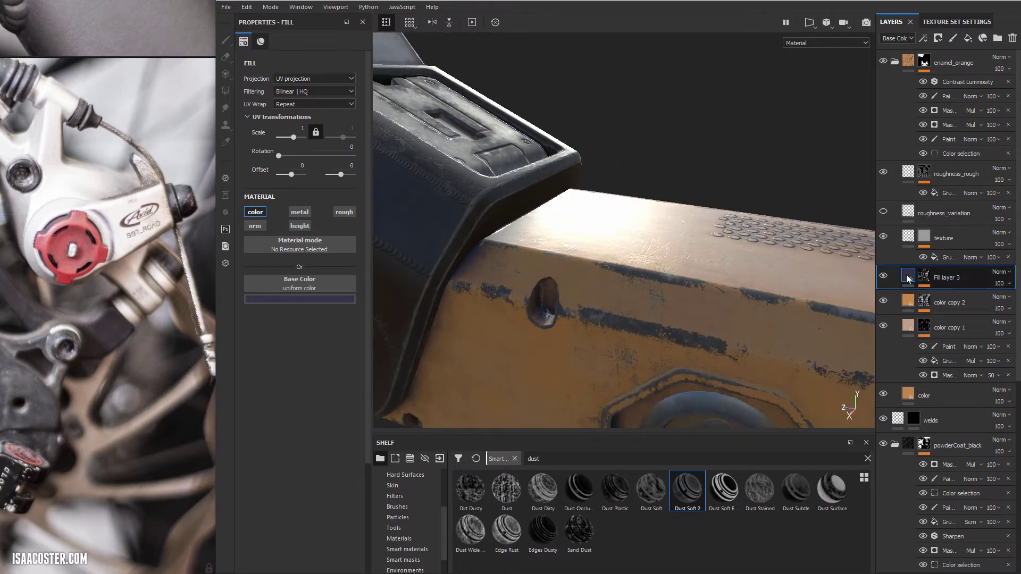
{"action": "left_click_drag", "start_coordinate": [506, 230], "coordinate": [545, 210], "text": "alt"}
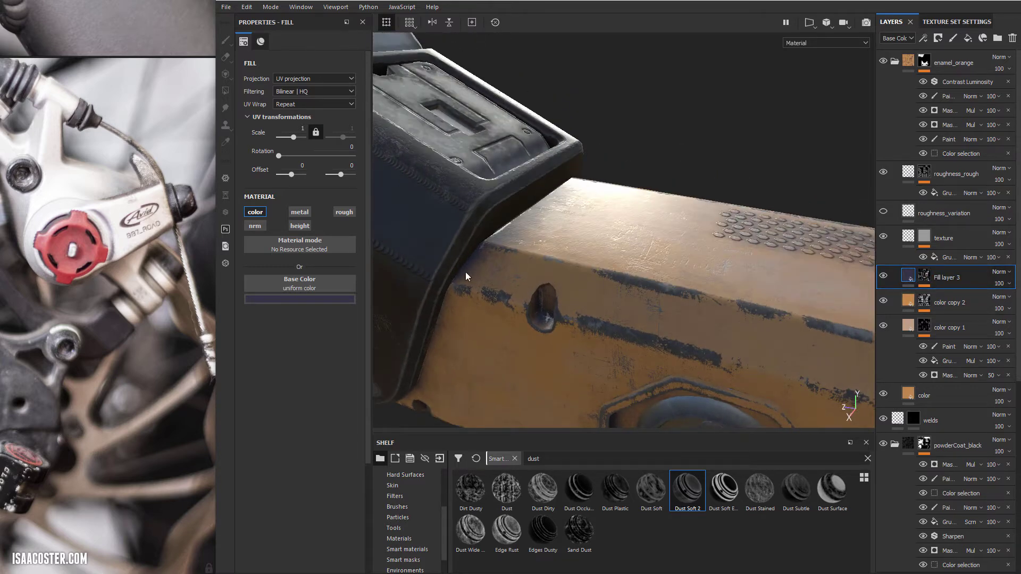
{"action": "left_click", "coordinate": [346, 212]}
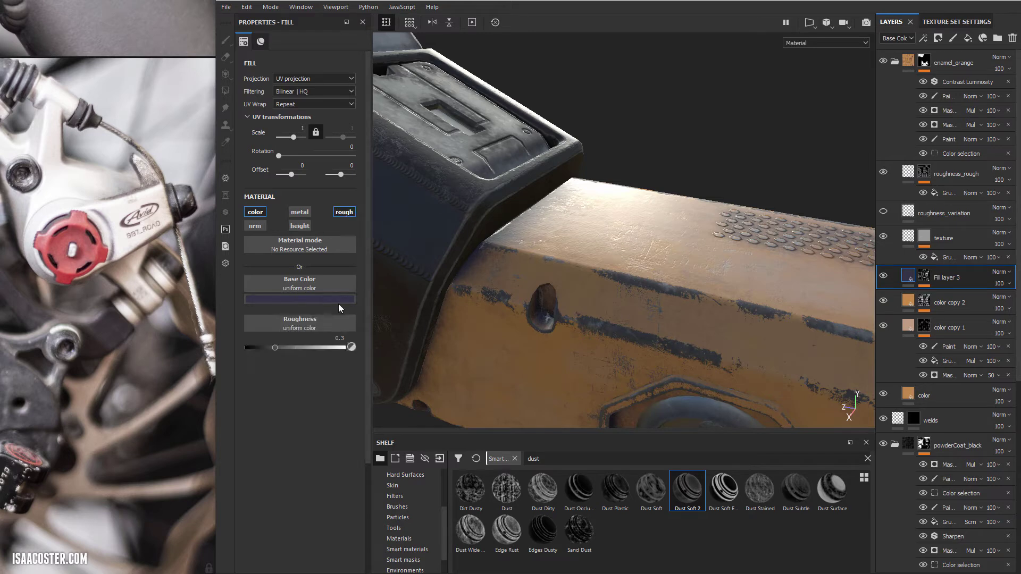
{"action": "left_click_drag", "start_coordinate": [295, 349], "coordinate": [305, 344]}
{"action": "left_click_drag", "start_coordinate": [538, 260], "coordinate": [581, 266], "text": "alt"}
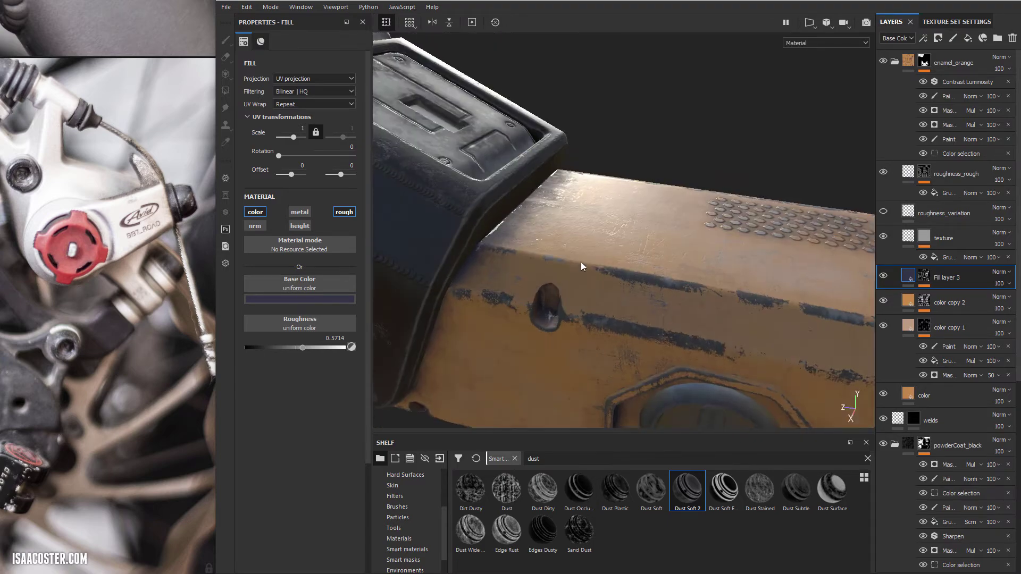
Check the settings and mask coverage of color copy 1 on the orange arm, and return to the material view.
{"action": "left_click", "coordinate": [919, 335]}
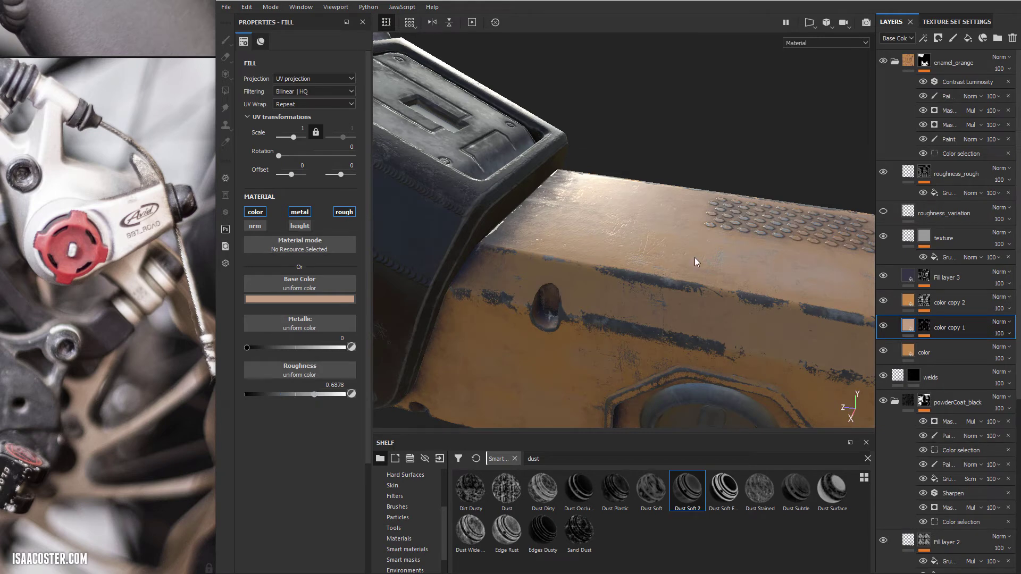
{"action": "left_click_drag", "start_coordinate": [695, 259], "coordinate": [660, 273], "text": "alt"}
{"action": "left_click_drag", "start_coordinate": [492, 283], "coordinate": [558, 276], "text": "alt"}
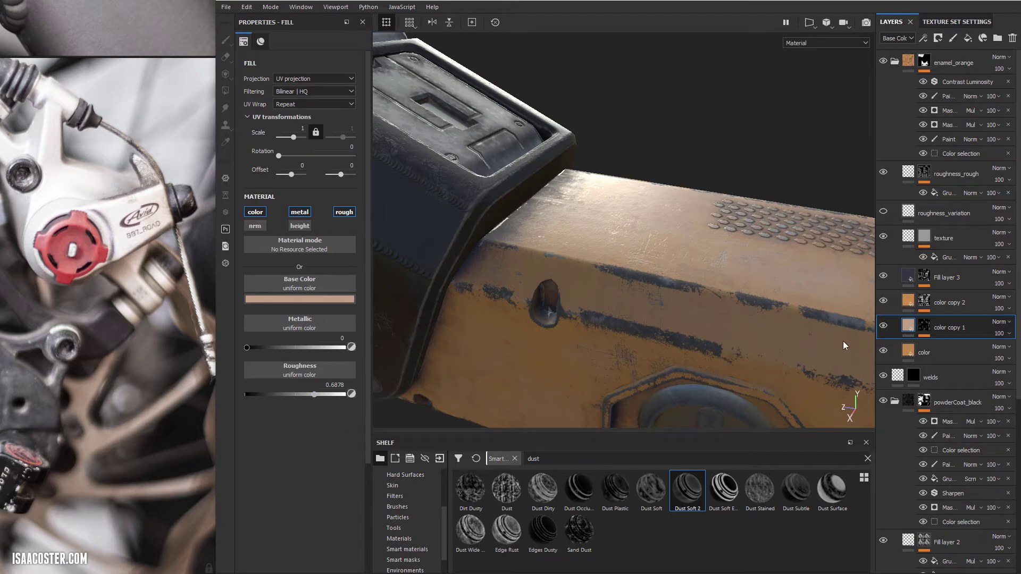
{"action": "left_click", "coordinate": [925, 328], "text": "alt"}
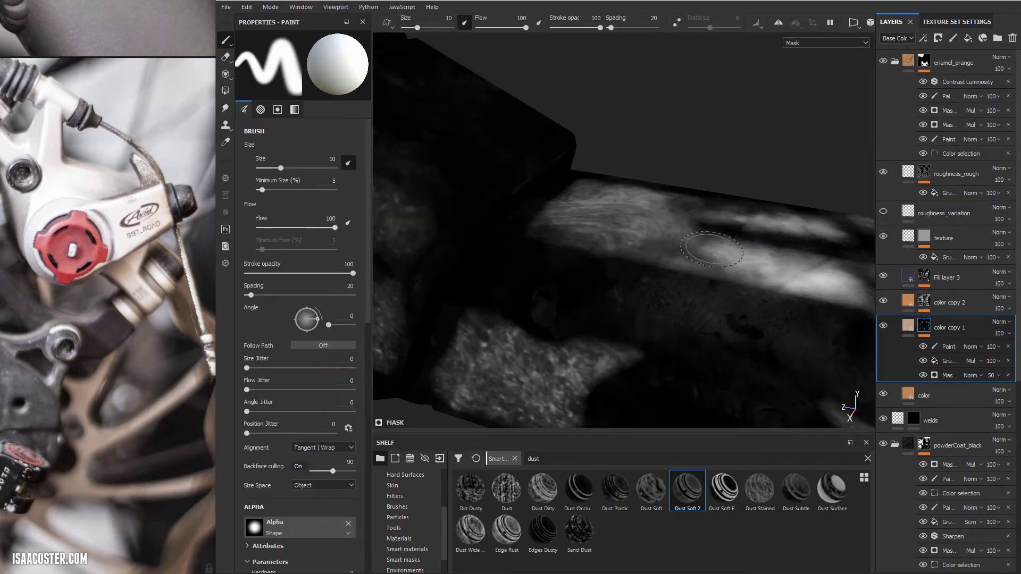
{"action": "key", "text": "m"}
{"action": "mouse_move", "coordinate": [682, 242]}
{"action": "left_mouse_down", "text": "alt"}
{"action": "mouse_move", "coordinate": [686, 298]}
{"action": "mouse_move", "coordinate": [689, 250]}
{"action": "left_mouse_up", "text": "alt"}
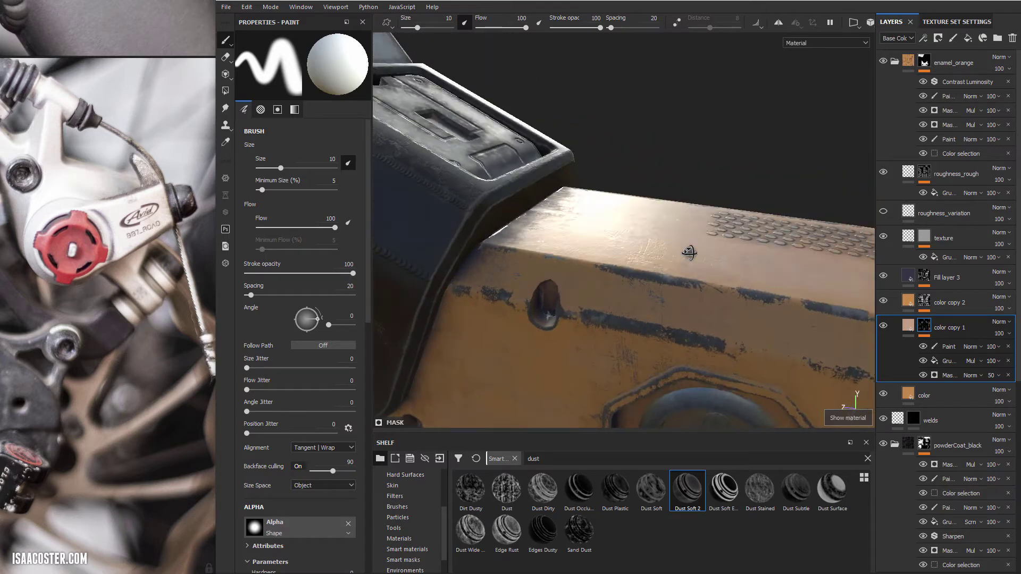
Check color copy 2's settings and set the roughness of the color layer in enamel_orange to 0.3280.
{"action": "left_click", "coordinate": [915, 303]}
{"action": "mouse_move", "coordinate": [681, 290]}
{"action": "left_mouse_down", "text": "alt"}
{"action": "mouse_move", "coordinate": [679, 308]}
{"action": "mouse_move", "coordinate": [741, 314]}
{"action": "mouse_move", "coordinate": [616, 239]}
{"action": "mouse_move", "coordinate": [687, 275]}
{"action": "mouse_move", "coordinate": [496, 262]}
{"action": "mouse_move", "coordinate": [560, 288]}
{"action": "mouse_move", "coordinate": [519, 291]}
{"action": "left_mouse_up", "text": "alt"}
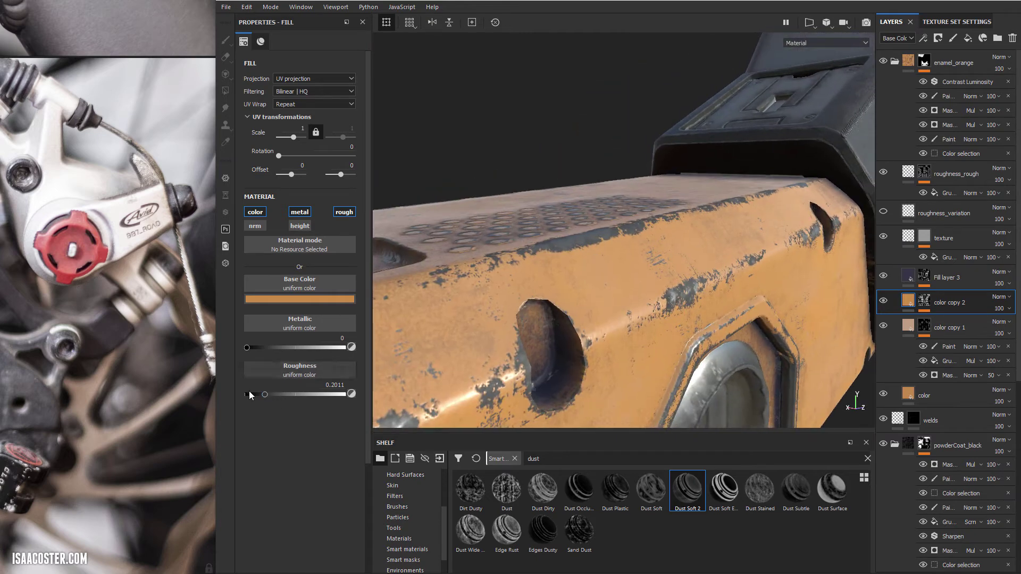
{"action": "left_click", "coordinate": [908, 393]}
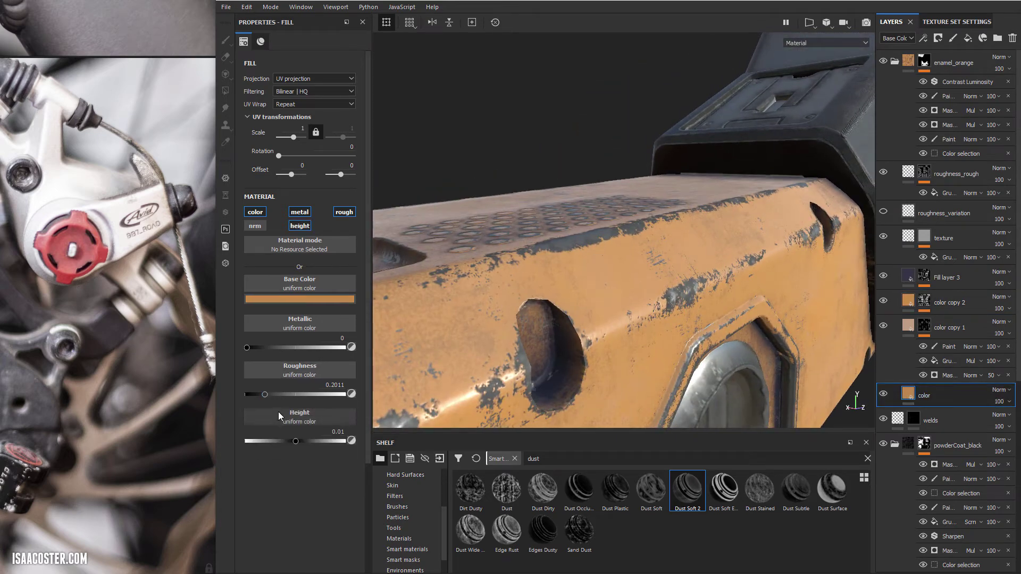
{"action": "left_click", "coordinate": [278, 394]}
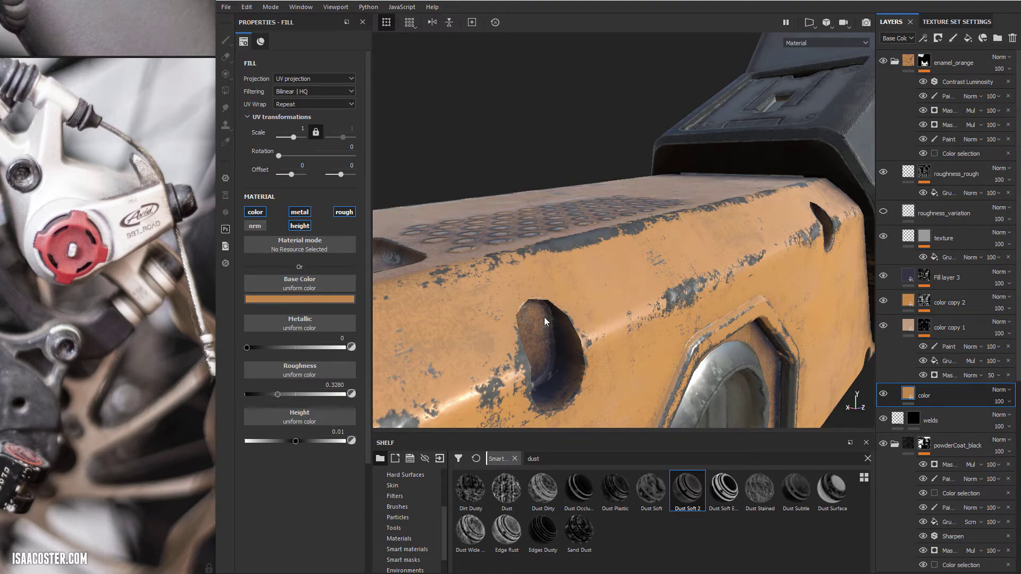
Examine the whole part from several angles and under rotated environment lighting.
{"action": "left_click_drag", "start_coordinate": [547, 322], "coordinate": [146, 234], "text": "alt"}
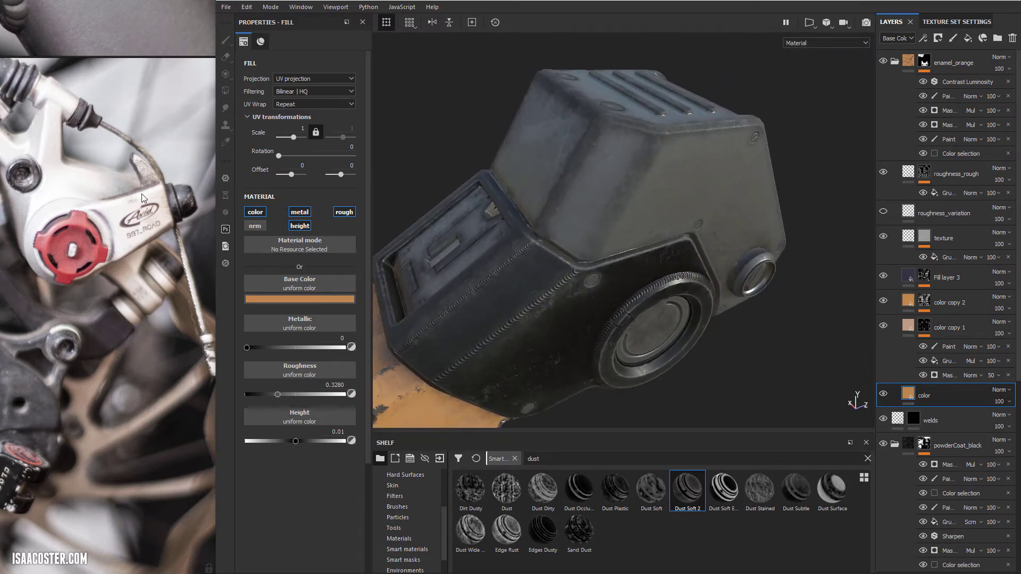
{"action": "left_click_drag", "start_coordinate": [536, 259], "coordinate": [712, 244], "text": "alt"}
{"action": "right_click_drag", "start_coordinate": [712, 245], "coordinate": [716, 264], "text": "shift"}
{"action": "left_click_drag", "start_coordinate": [717, 264], "coordinate": [576, 260], "text": "alt"}
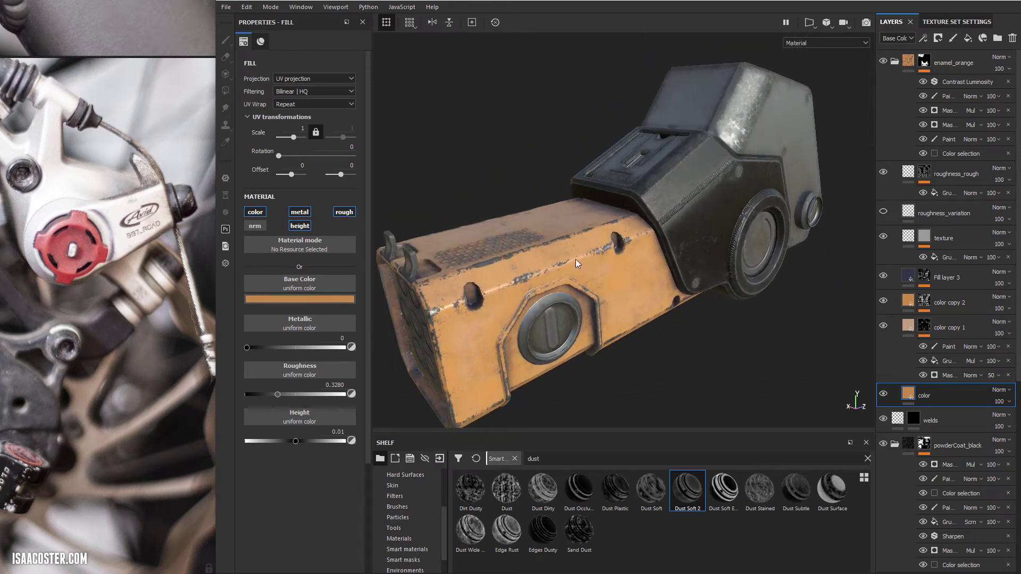
Collapse the enamel_orange group, duplicate it with its mask, and name the copy enamel_white.
{"action": "left_click", "coordinate": [895, 62]}
{"action": "mouse_move", "coordinate": [676, 185]}
{"action": "left_mouse_down", "text": "alt"}
{"action": "mouse_move", "coordinate": [669, 192]}
{"action": "mouse_move", "coordinate": [704, 197]}
{"action": "mouse_move", "coordinate": [689, 171]}
{"action": "left_mouse_up", "text": "alt"}
{"action": "left_click", "coordinate": [925, 60]}
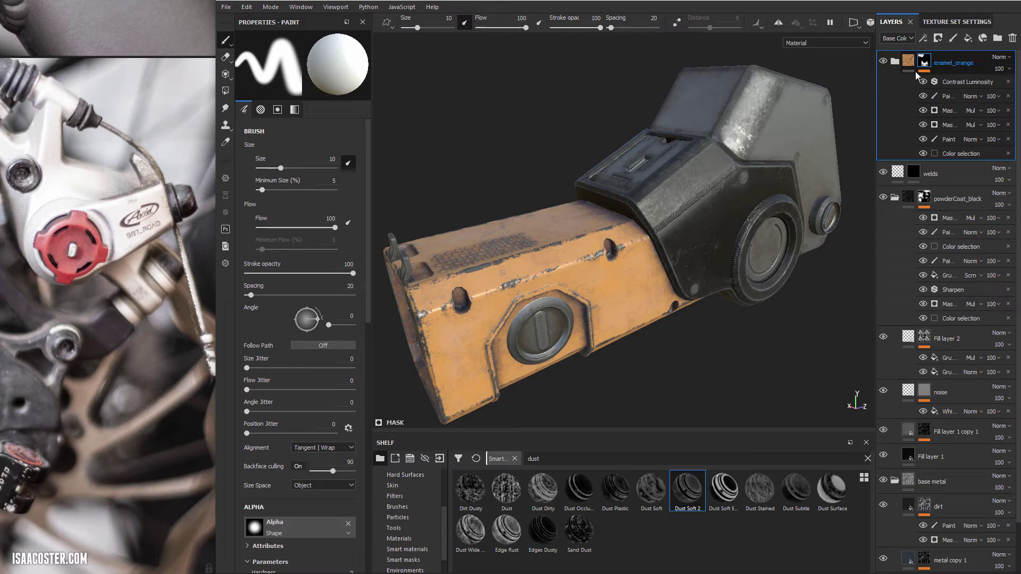
{"action": "key", "text": "ctrl+d"}
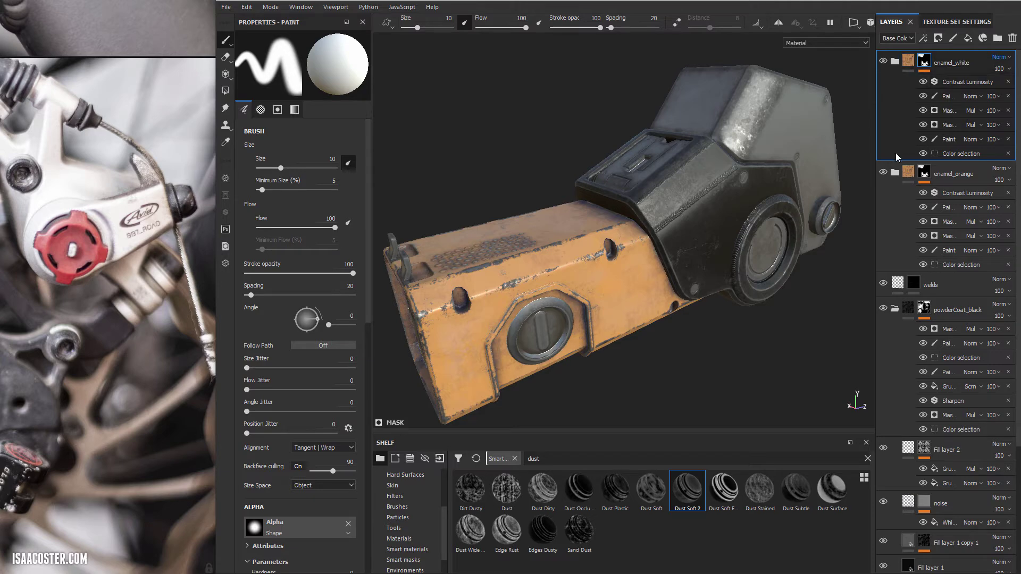
Collapse the powderCoat_black and base metal groups, expand enamel_white, and open its color layer's base color for editing.
{"action": "left_click", "coordinate": [896, 310]}
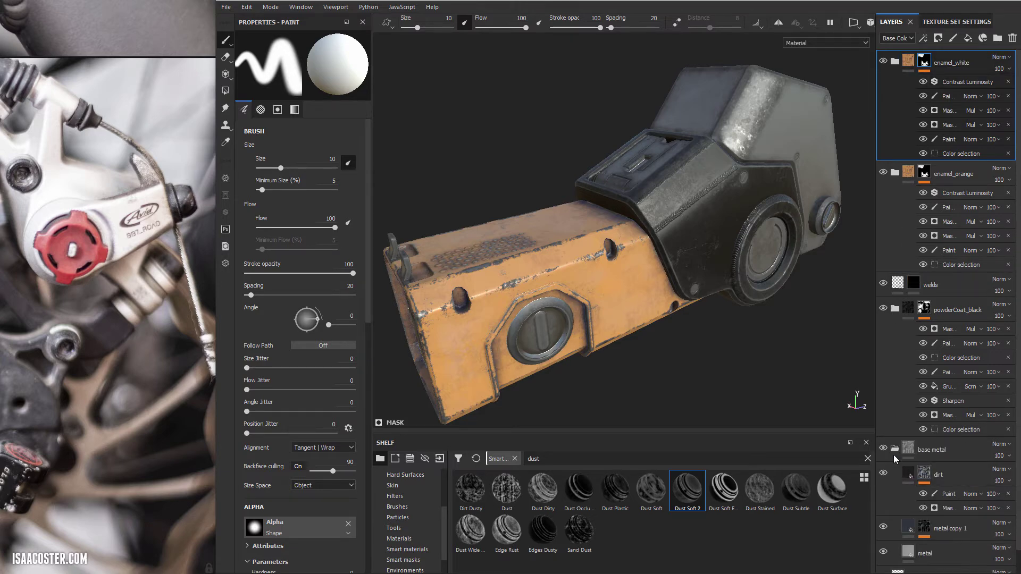
{"action": "left_click", "coordinate": [894, 449]}
{"action": "left_click", "coordinate": [895, 62]}
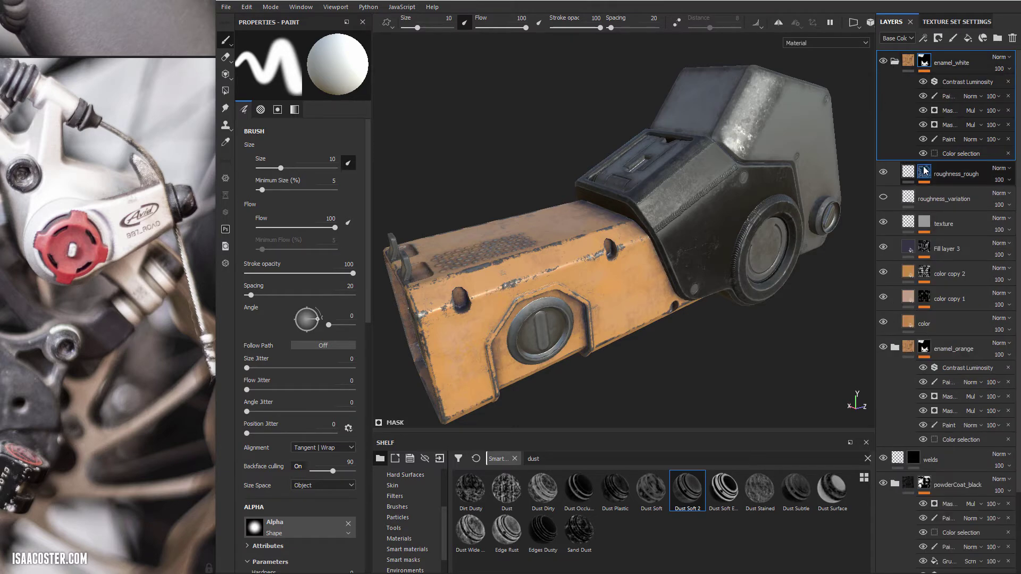
{"action": "left_click", "coordinate": [906, 320]}
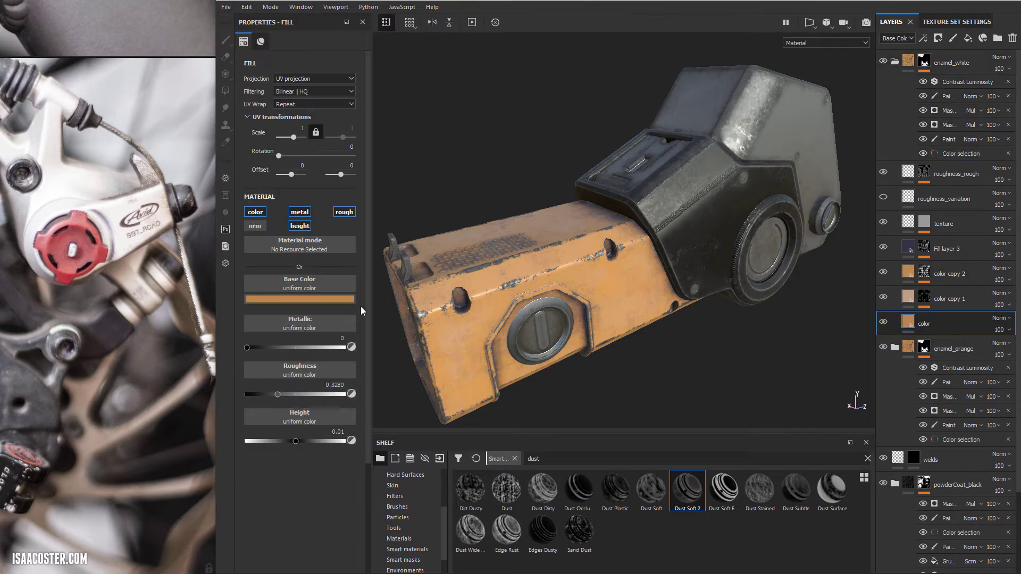
{"action": "left_click", "coordinate": [321, 299]}
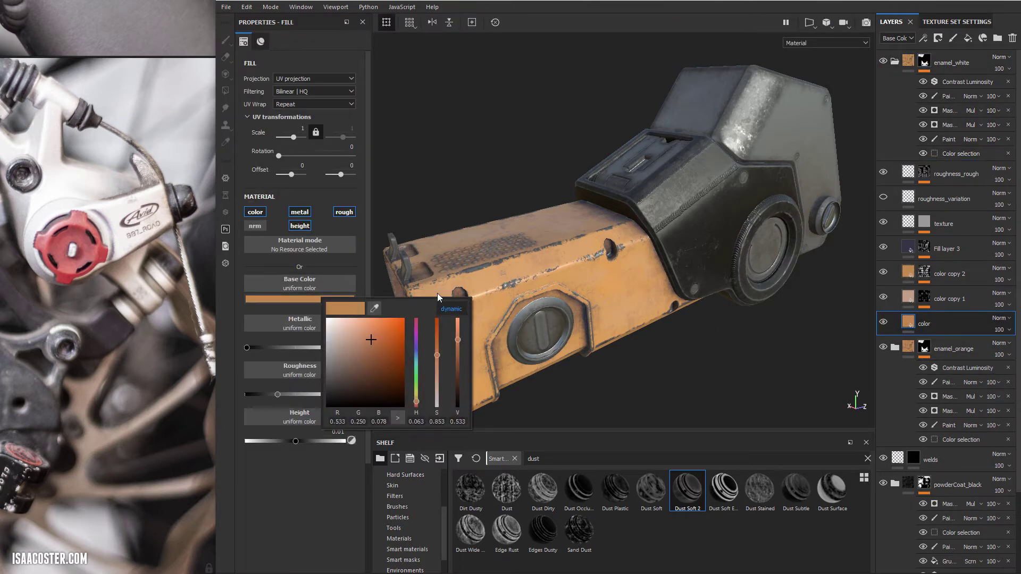
Replace the green and cyan IDs in enamel_white's mask color selection with the rear housing's dark purple ID.
{"action": "left_click", "coordinate": [960, 154]}
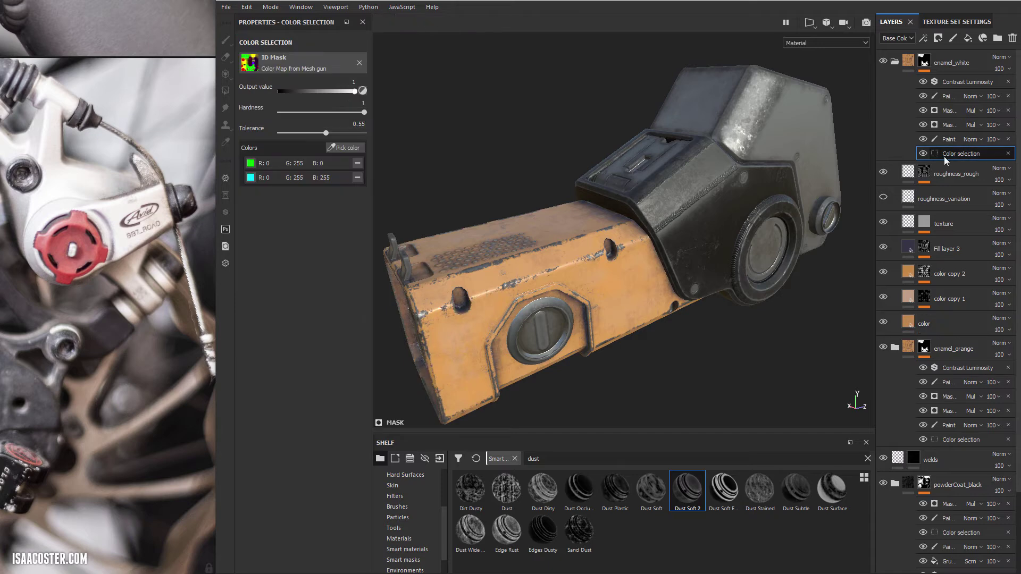
{"action": "left_click", "coordinate": [924, 62], "text": "alt"}
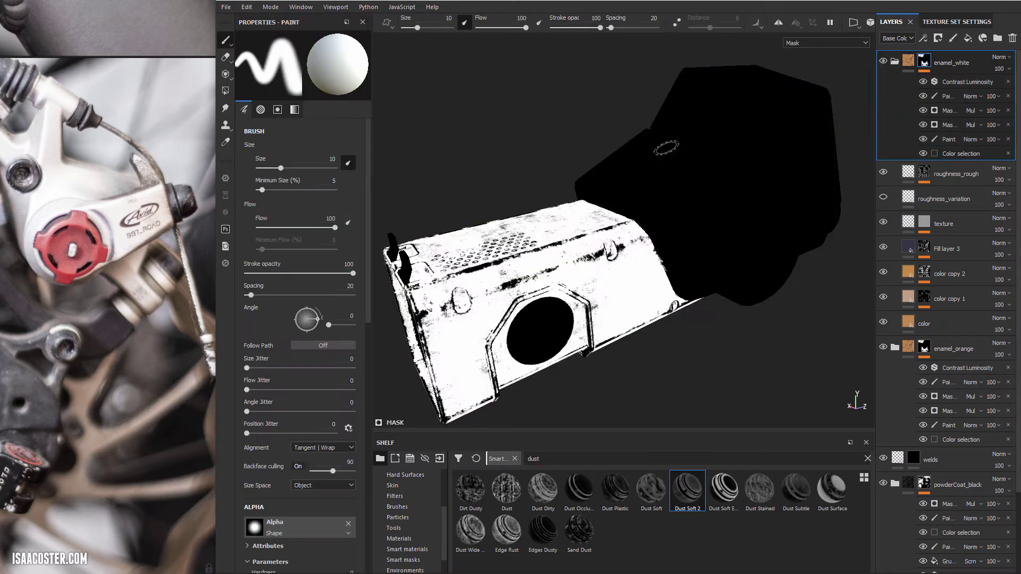
{"action": "left_click", "coordinate": [966, 154]}
{"action": "left_click", "coordinate": [358, 178]}
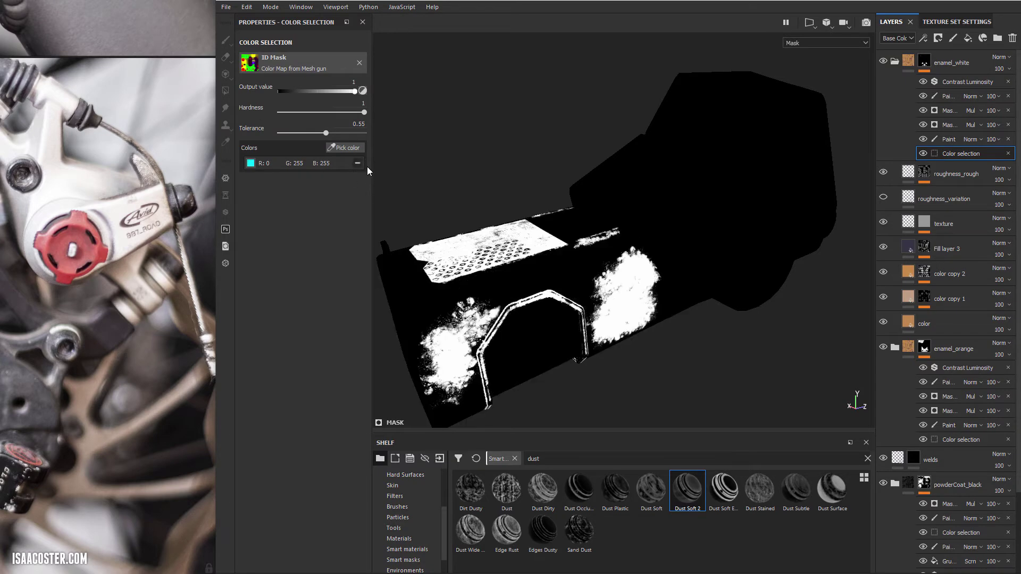
{"action": "left_click", "coordinate": [358, 163]}
{"action": "left_click", "coordinate": [345, 148]}
{"action": "left_click", "coordinate": [761, 112]}
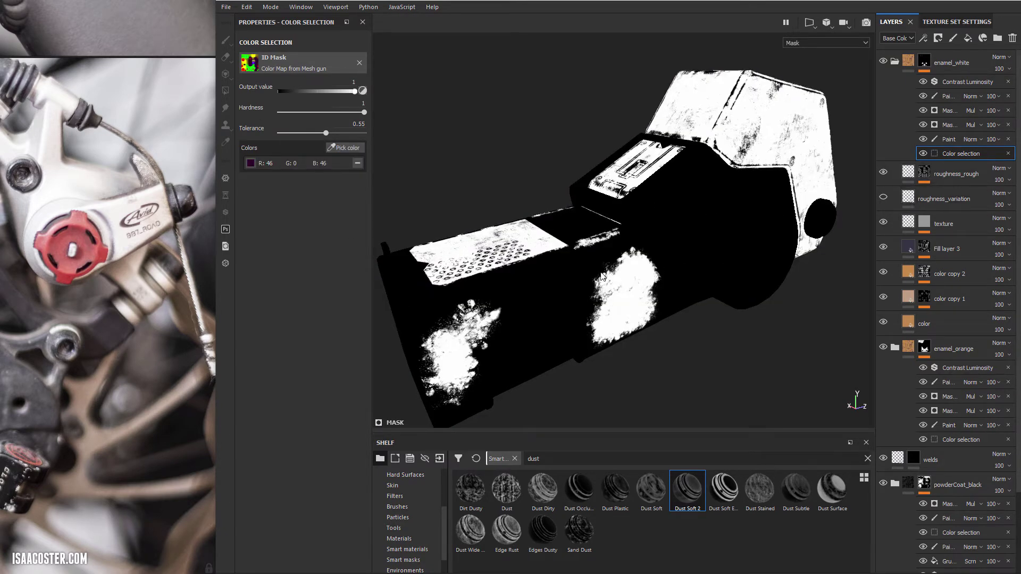
Check what the two Paint effects contribute to enamel_white's mask, delete both, and return to the material view.
{"action": "left_click", "coordinate": [924, 139]}
{"action": "left_click", "coordinate": [923, 139]}
{"action": "left_click", "coordinate": [923, 96]}
{"action": "left_click", "coordinate": [923, 96]}
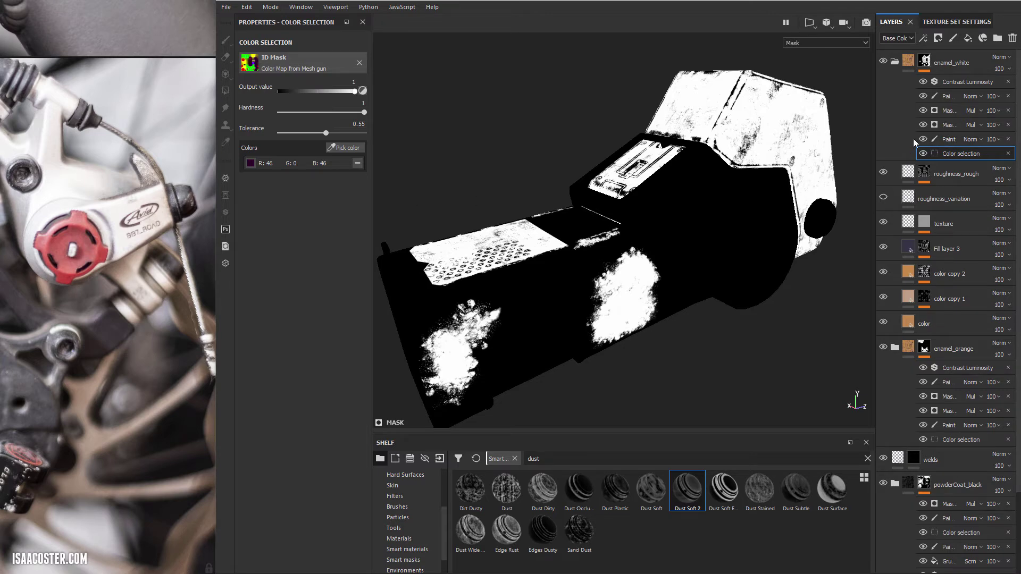
{"action": "left_click", "coordinate": [1009, 139]}
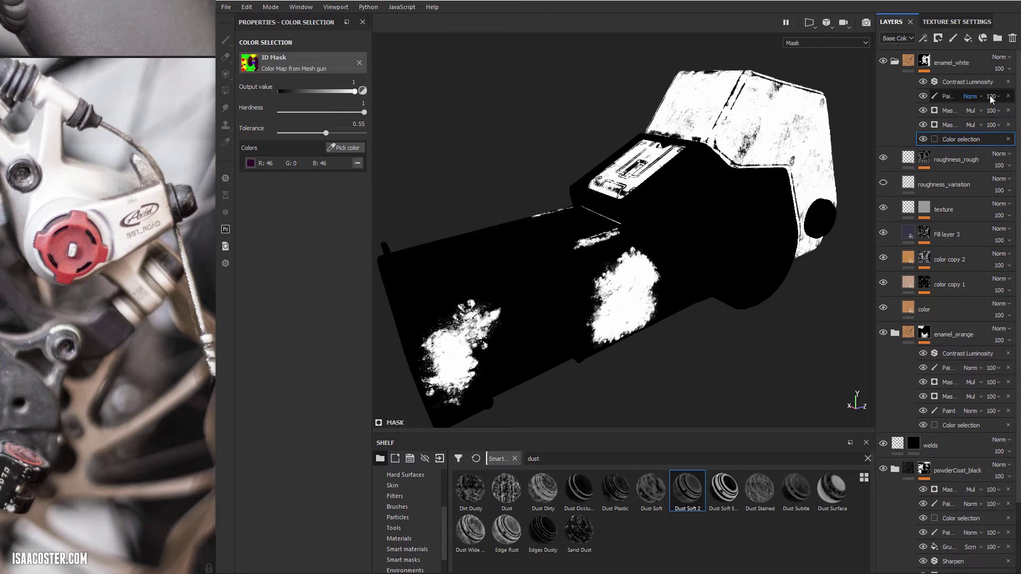
{"action": "left_click", "coordinate": [1009, 96]}
{"action": "left_click_drag", "start_coordinate": [691, 298], "coordinate": [665, 264], "text": "alt"}
{"action": "key", "text": "m"}
{"action": "left_click_drag", "start_coordinate": [663, 308], "coordinate": [692, 255], "text": "alt"}
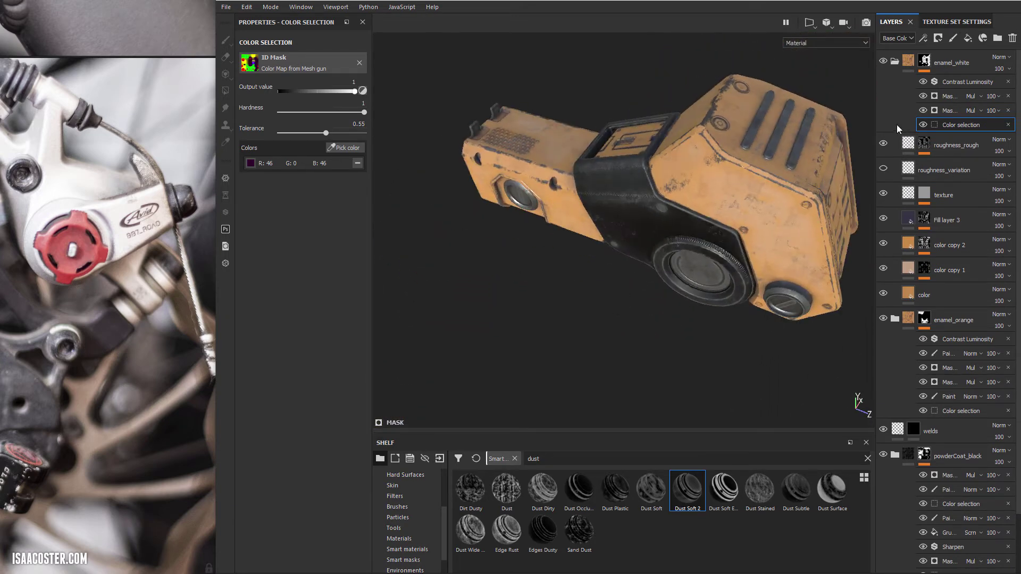
Try to pick another ID color for enamel_white's mask, and undo the pick.
{"action": "left_click", "coordinate": [346, 149]}
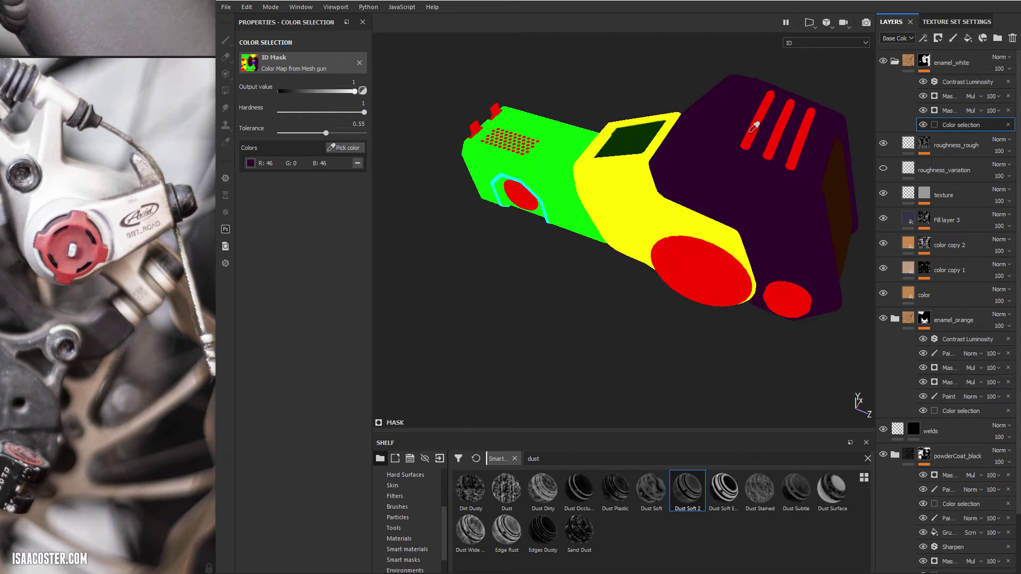
{"action": "left_click", "coordinate": [727, 201]}
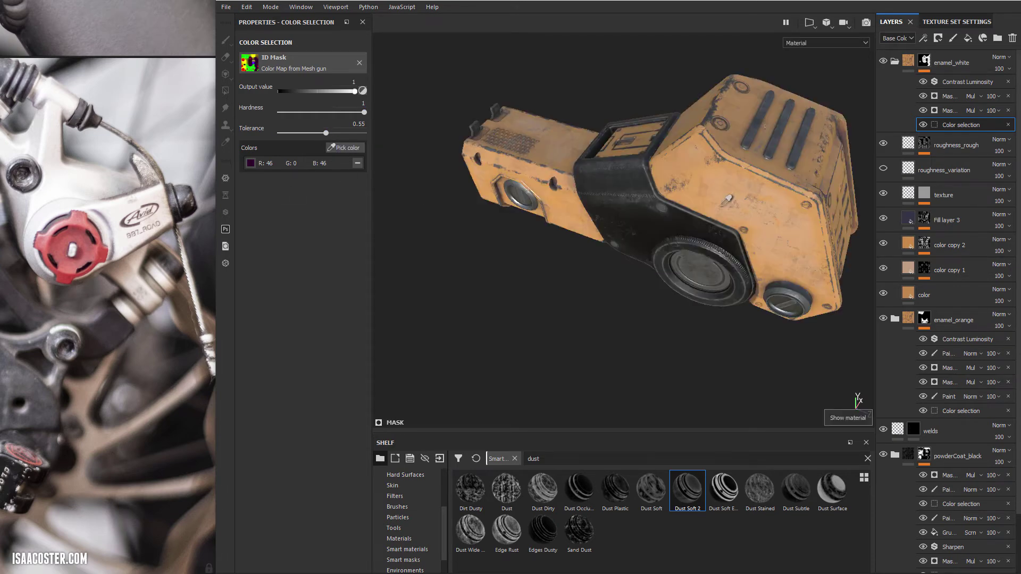
{"action": "left_click", "coordinate": [594, 194]}
{"action": "key", "text": "ctrl+z"}
Inspect the part around to its rear vent panel and clear all picked ID colors from enamel_white's color selection.
{"action": "left_click_drag", "start_coordinate": [568, 287], "coordinate": [743, 166], "text": "alt"}
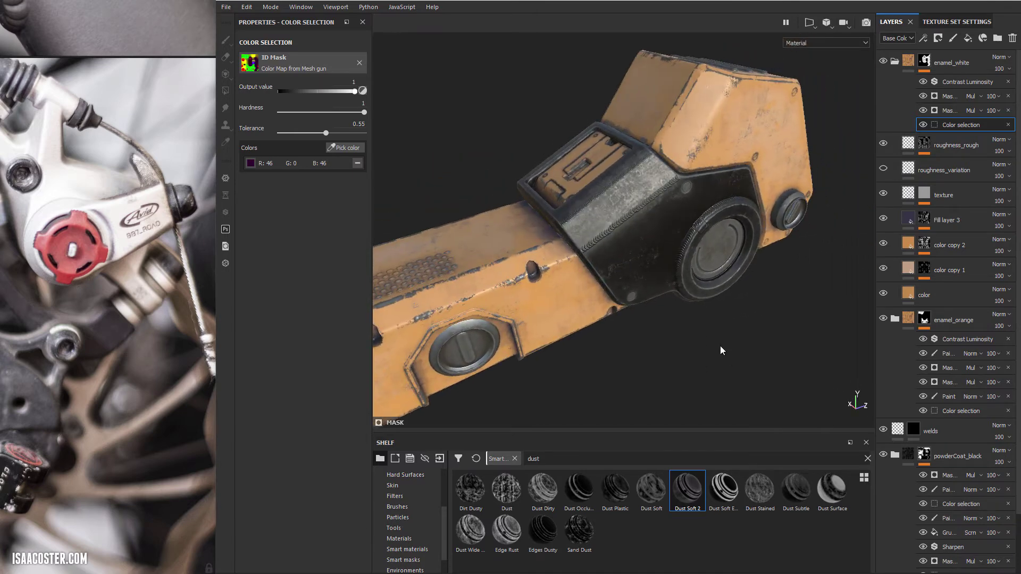
{"action": "left_click_drag", "start_coordinate": [721, 350], "coordinate": [681, 163], "text": "alt"}
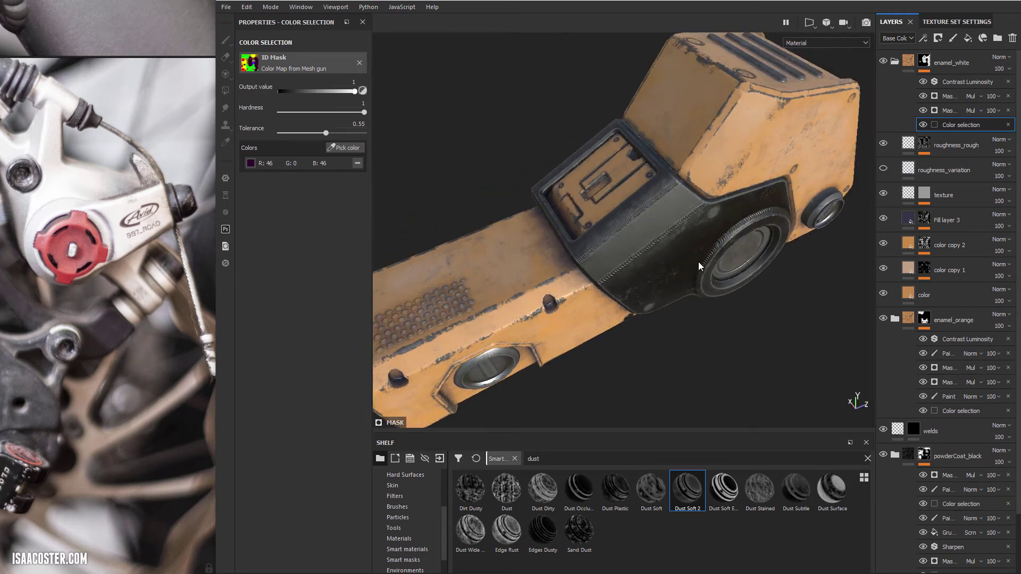
{"action": "left_click_drag", "start_coordinate": [654, 258], "coordinate": [775, 171], "text": "alt"}
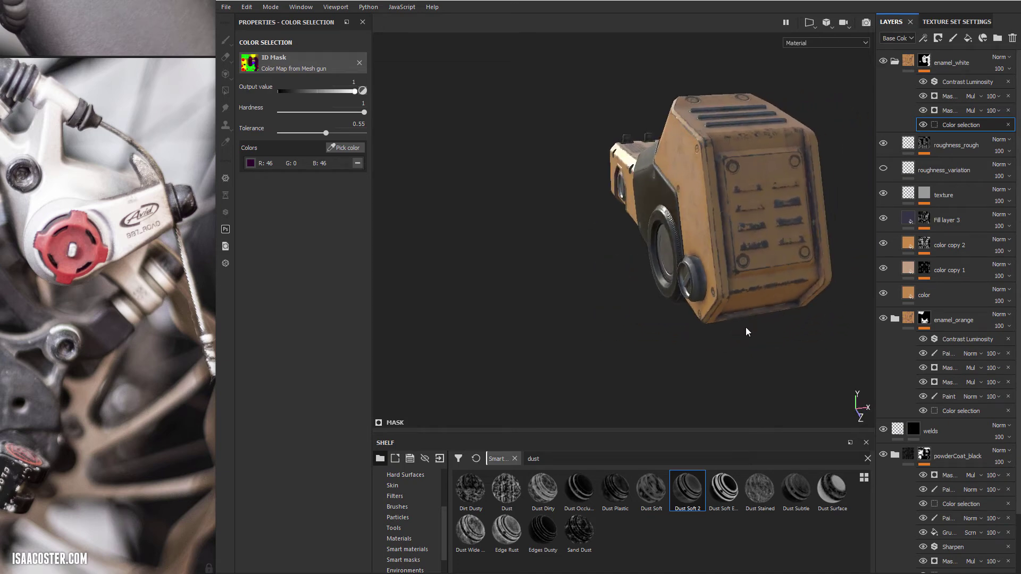
{"action": "left_click_drag", "start_coordinate": [747, 329], "coordinate": [744, 291], "text": "alt"}
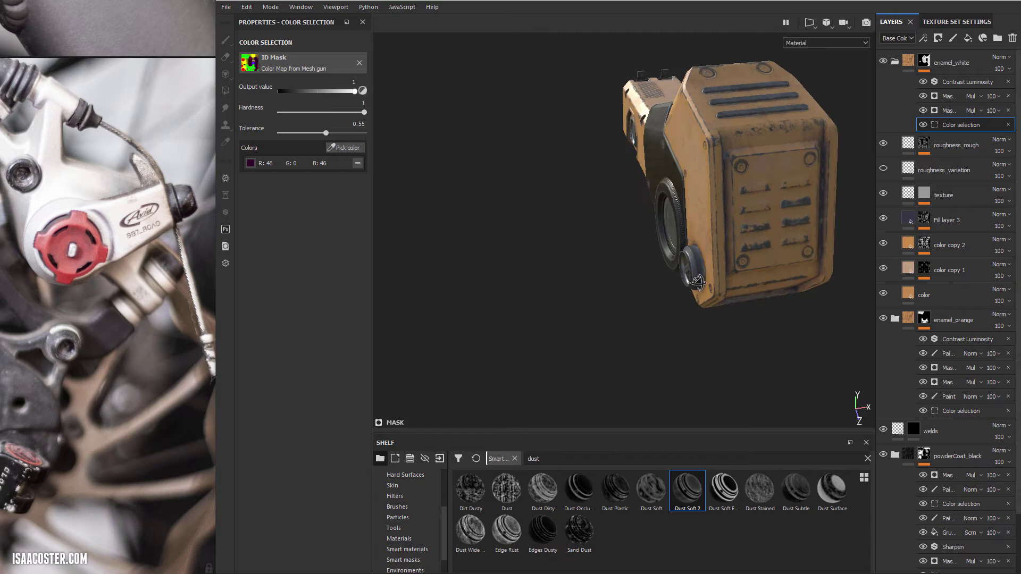
{"action": "left_click_drag", "start_coordinate": [697, 281], "coordinate": [730, 182], "text": "alt"}
{"action": "left_click_drag", "start_coordinate": [783, 158], "coordinate": [718, 121], "text": "alt"}
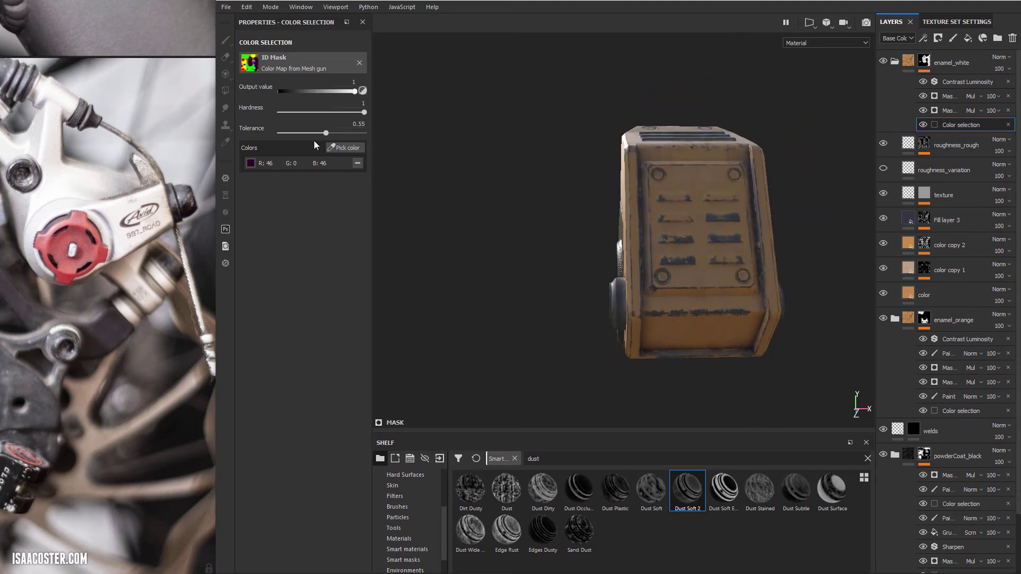
{"action": "left_click", "coordinate": [346, 149]}
{"action": "left_click", "coordinate": [700, 218]}
{"action": "left_click", "coordinate": [352, 150]}
{"action": "left_click", "coordinate": [357, 163]}
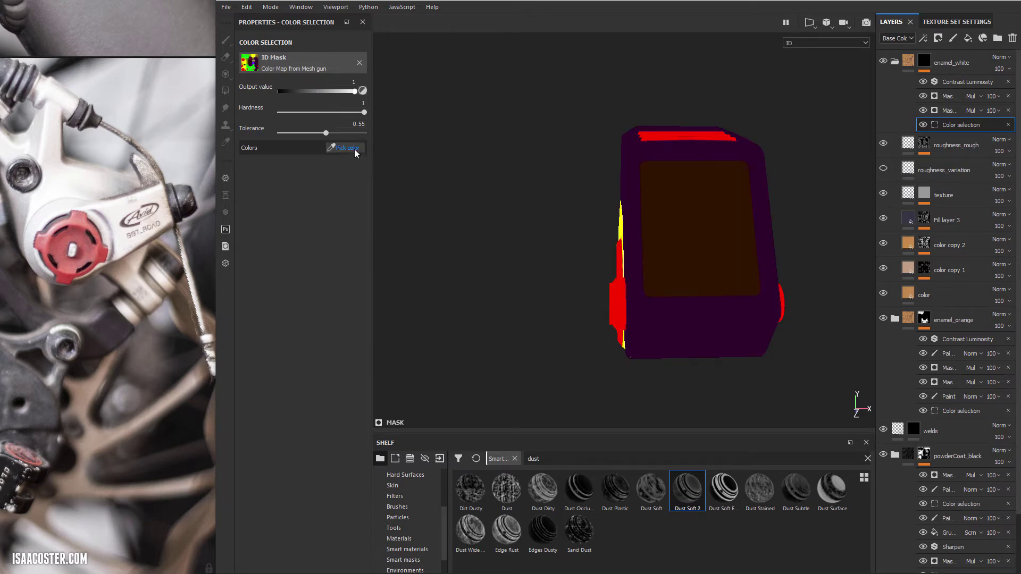
{"action": "left_click", "coordinate": [504, 204]}
Pick the rear vent panel's dark brown ID color for enamel_white's mask.
{"action": "left_click_drag", "start_coordinate": [493, 171], "coordinate": [464, 212], "text": "alt"}
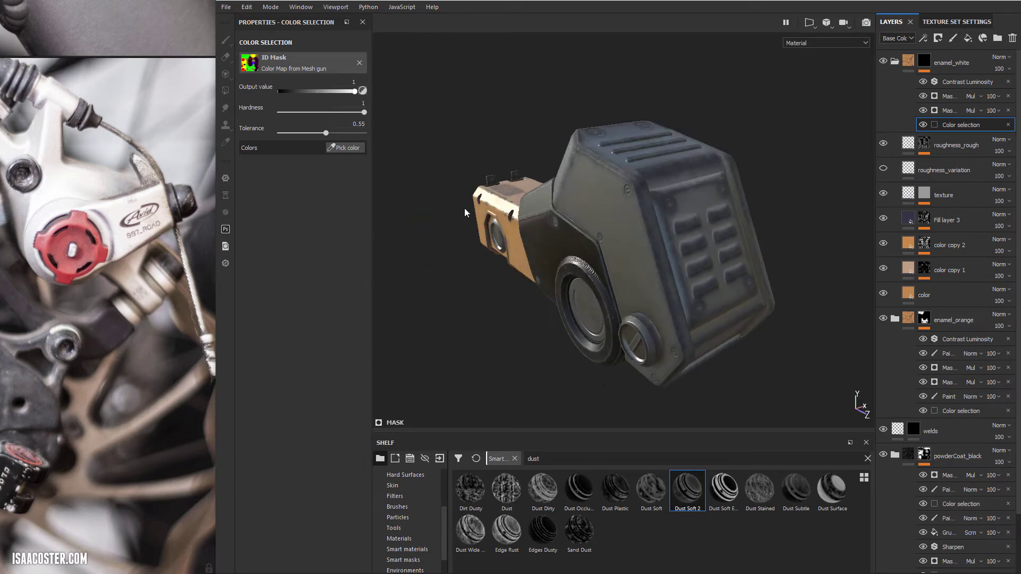
{"action": "left_click", "coordinate": [348, 149]}
{"action": "left_click", "coordinate": [690, 209]}
{"action": "left_click_drag", "start_coordinate": [591, 225], "coordinate": [720, 203], "text": "alt"}
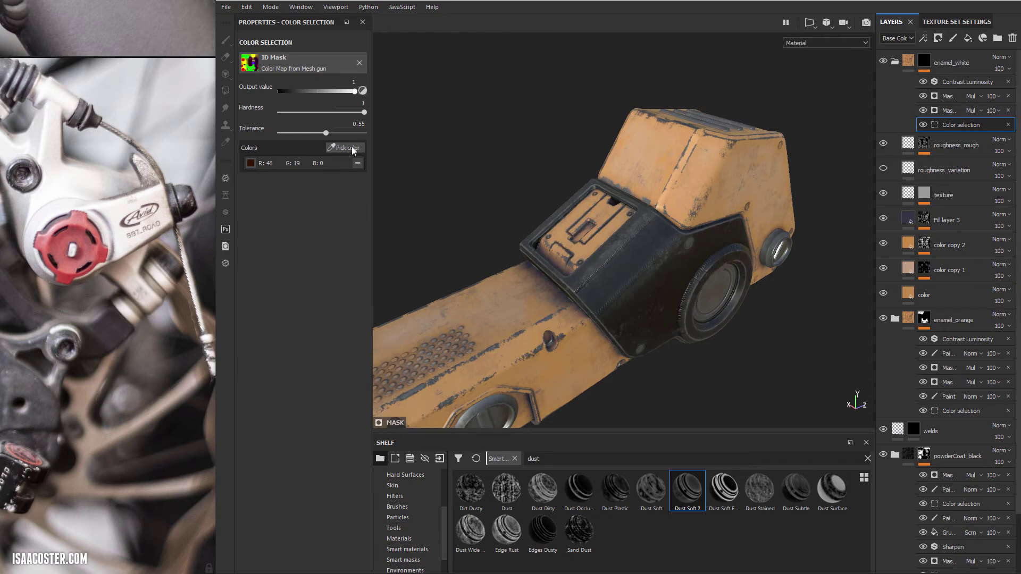
Set the color selection tolerance of enamel_white's mask to 0.17 so only the rear vent panel is covered.
{"action": "left_click", "coordinate": [291, 133]}
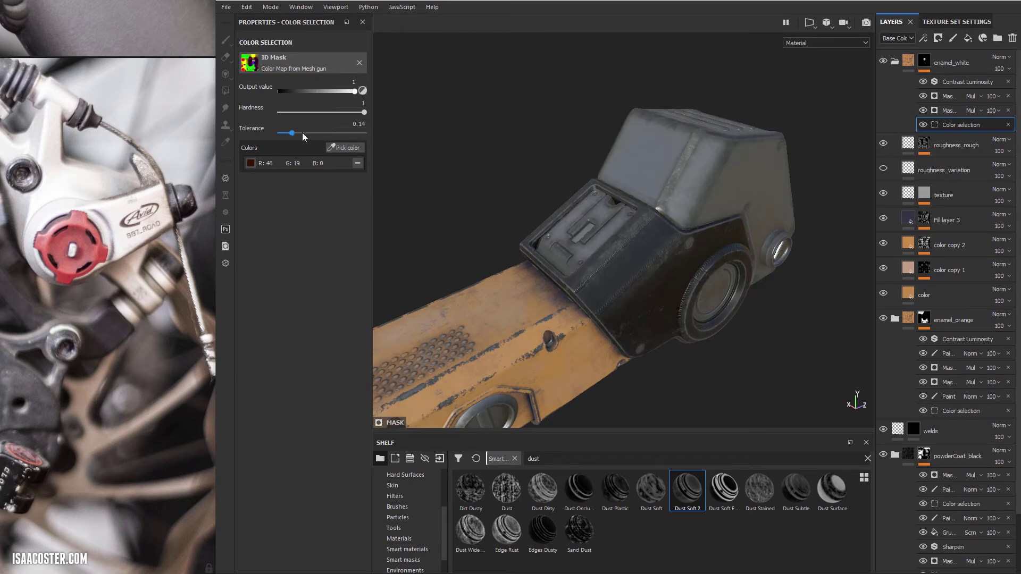
{"action": "left_click_drag", "start_coordinate": [810, 156], "coordinate": [561, 152], "text": "alt"}
{"action": "right_click_drag", "start_coordinate": [561, 152], "coordinate": [636, 151], "text": "shift"}
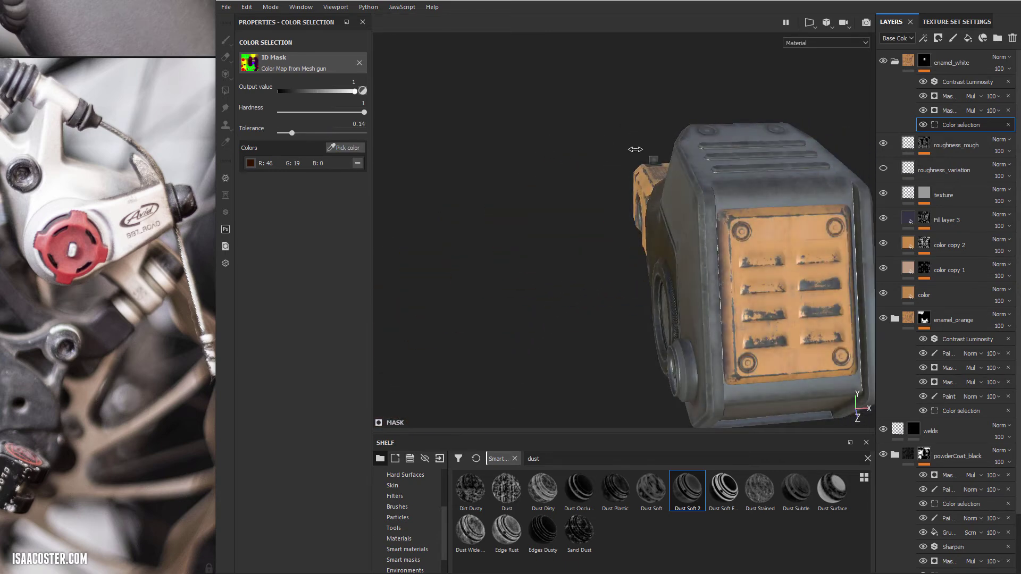
{"action": "left_click", "coordinate": [311, 133]}
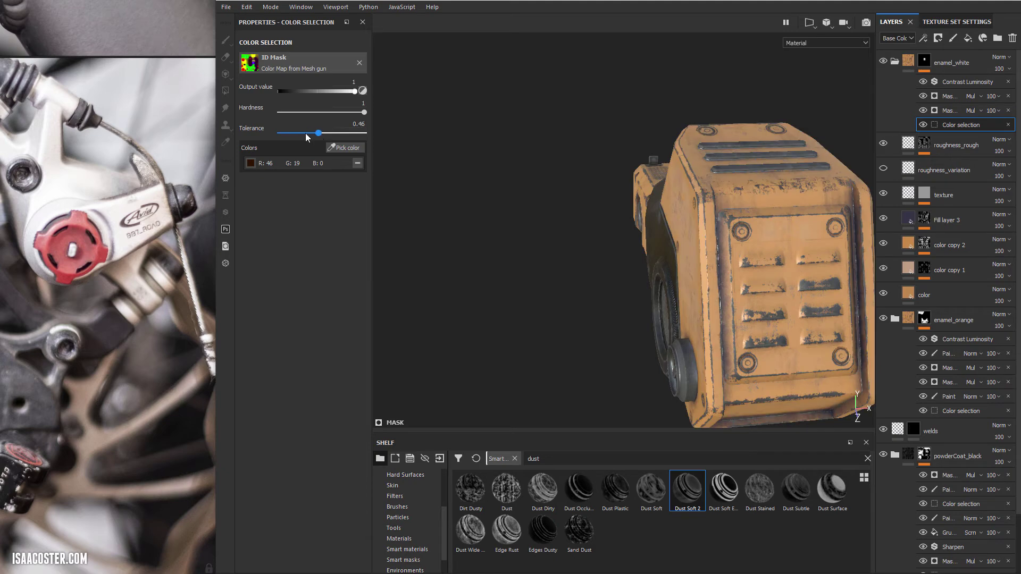
{"action": "left_click_drag", "start_coordinate": [306, 134], "coordinate": [293, 135]}
{"action": "left_click_drag", "start_coordinate": [539, 214], "coordinate": [737, 207], "text": "alt"}
In enamel_white, set color copy 2's base color to neutral light grey (0.588) and desaturate color copy 1 to light grey.
{"action": "left_click", "coordinate": [894, 253]}
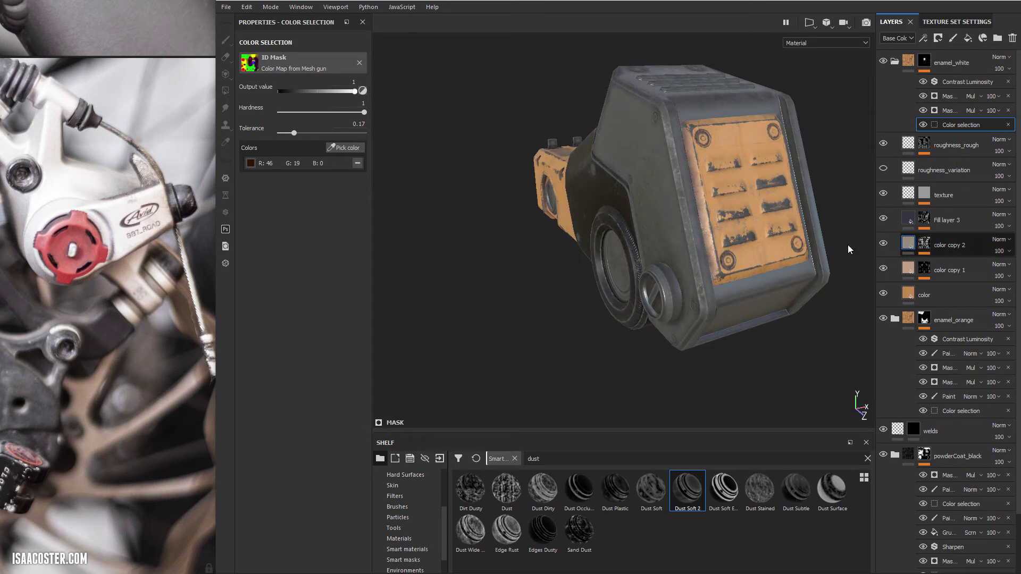
{"action": "left_click", "coordinate": [283, 299]}
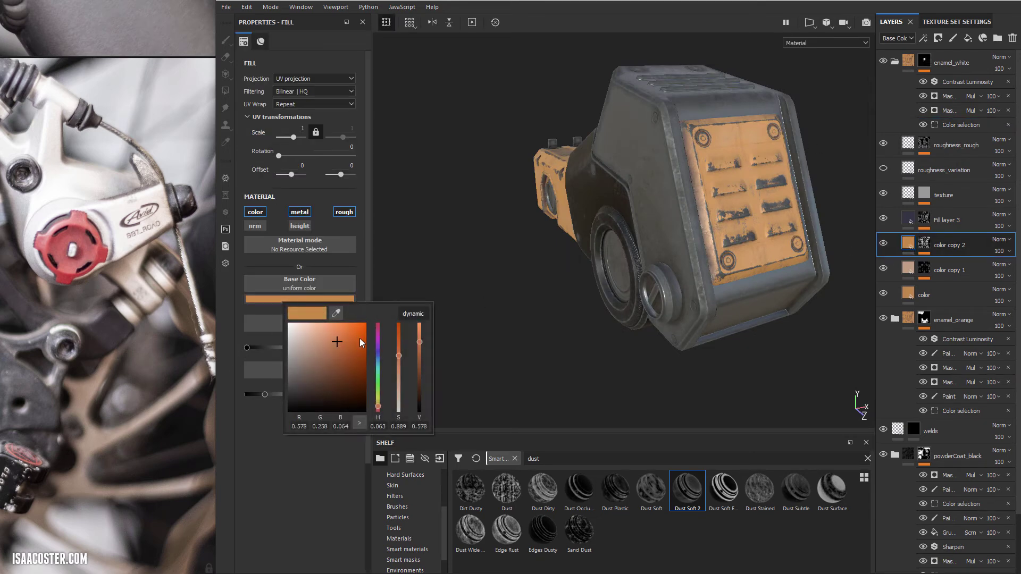
{"action": "left_click_drag", "start_coordinate": [296, 342], "coordinate": [288, 343]}
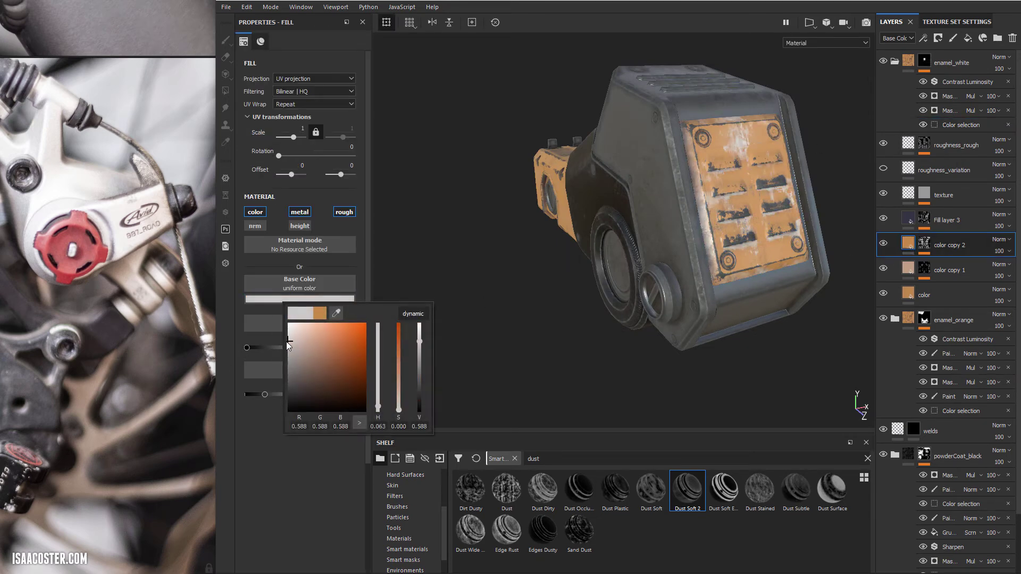
{"action": "left_click", "coordinate": [896, 270]}
{"action": "left_click", "coordinate": [275, 296]}
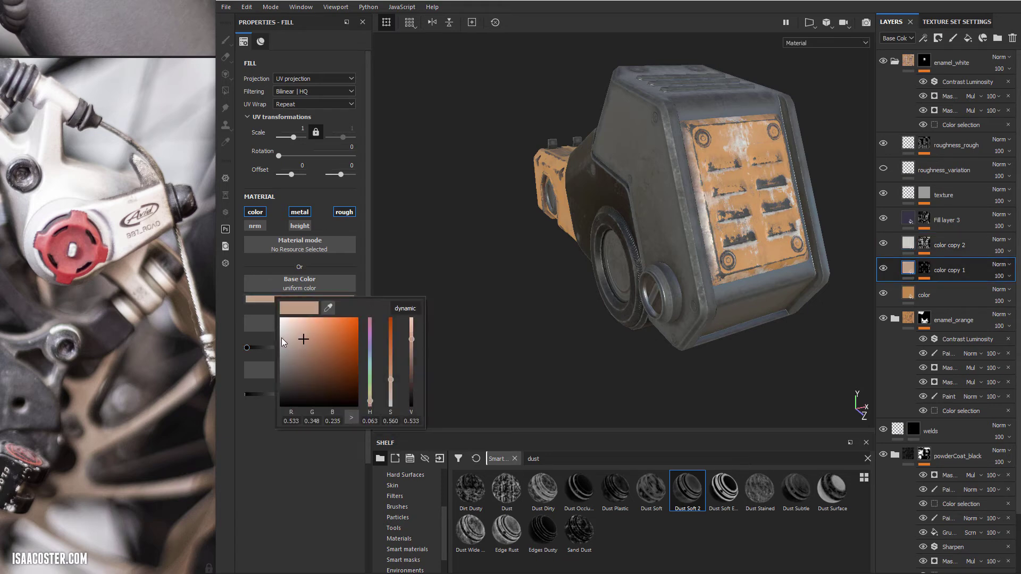
{"action": "left_click", "coordinate": [283, 341]}
Set the base color of enamel_white's color layer to neutral light grey with RGB 0.588.
{"action": "left_click", "coordinate": [911, 297]}
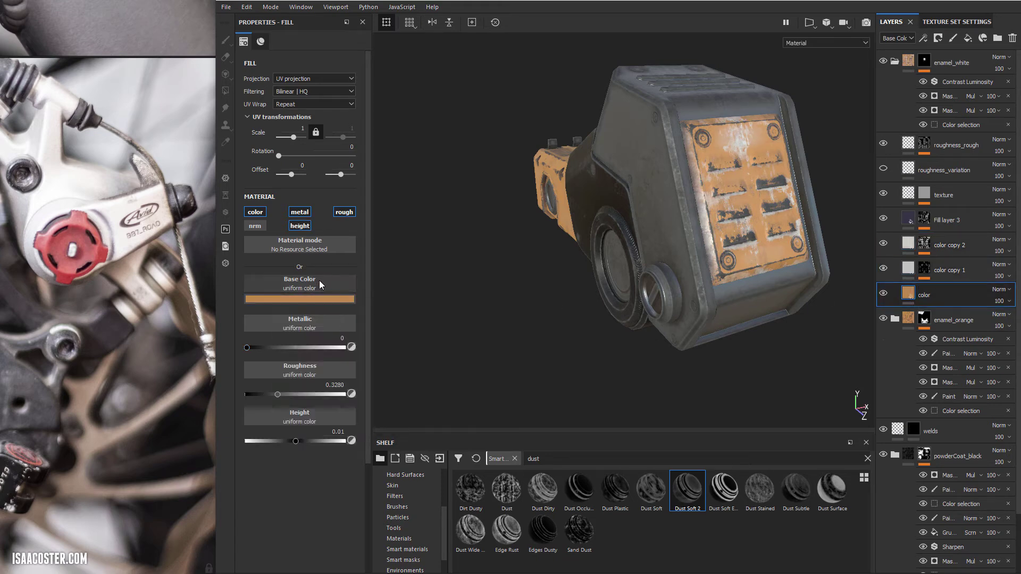
{"action": "left_click", "coordinate": [253, 299]}
{"action": "left_click", "coordinate": [260, 339]}
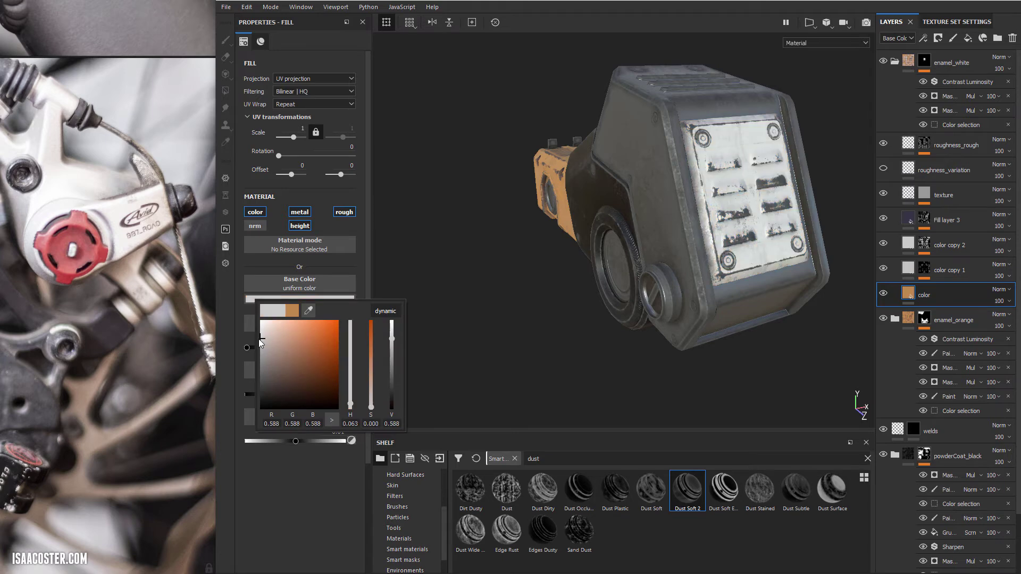
Expand the enamel_orange group and add the rear housing's dark purple ID to its mask's color selection.
{"action": "left_click_drag", "start_coordinate": [729, 299], "coordinate": [798, 260], "text": "alt"}
{"action": "scroll", "coordinate": [798, 260], "scroll_direction": "up", "scroll_amount": 2}
{"action": "scroll", "coordinate": [638, 255], "scroll_direction": "down", "scroll_amount": 2}
{"action": "left_click_drag", "start_coordinate": [565, 266], "coordinate": [887, 309], "text": "alt"}
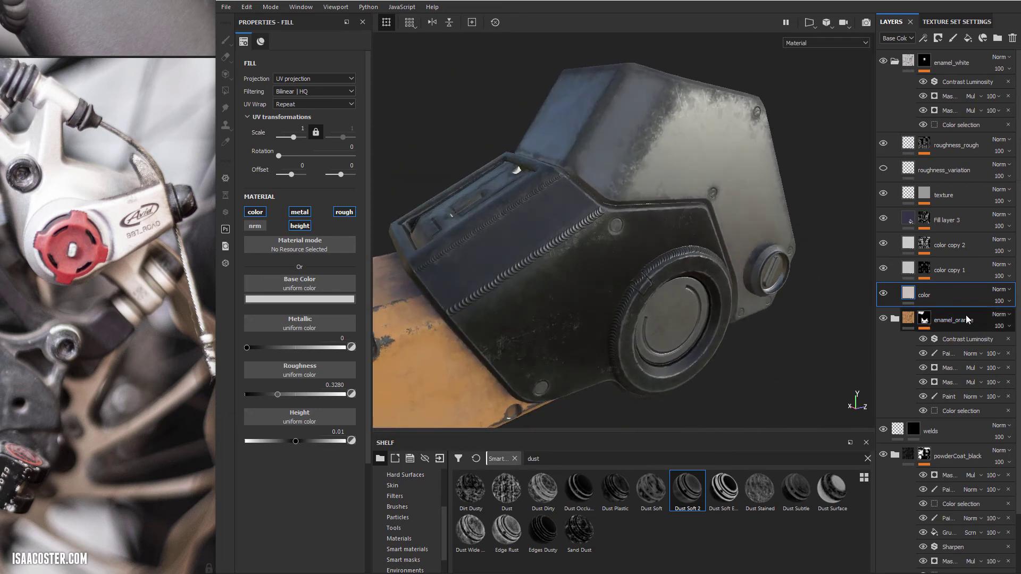
{"action": "left_click", "coordinate": [924, 318]}
{"action": "left_click_drag", "start_coordinate": [790, 326], "coordinate": [712, 299], "text": "alt"}
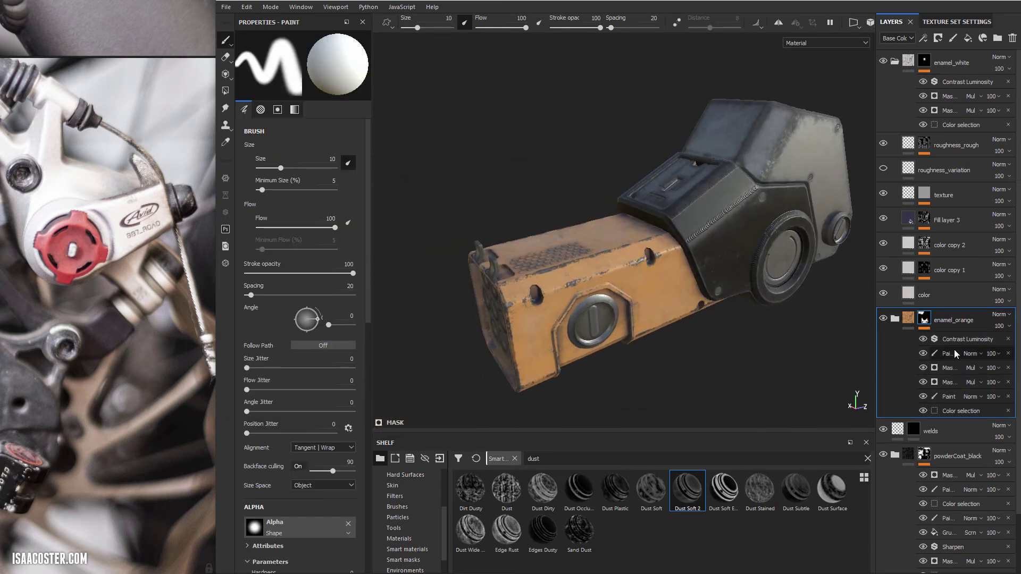
{"action": "left_click", "coordinate": [966, 410]}
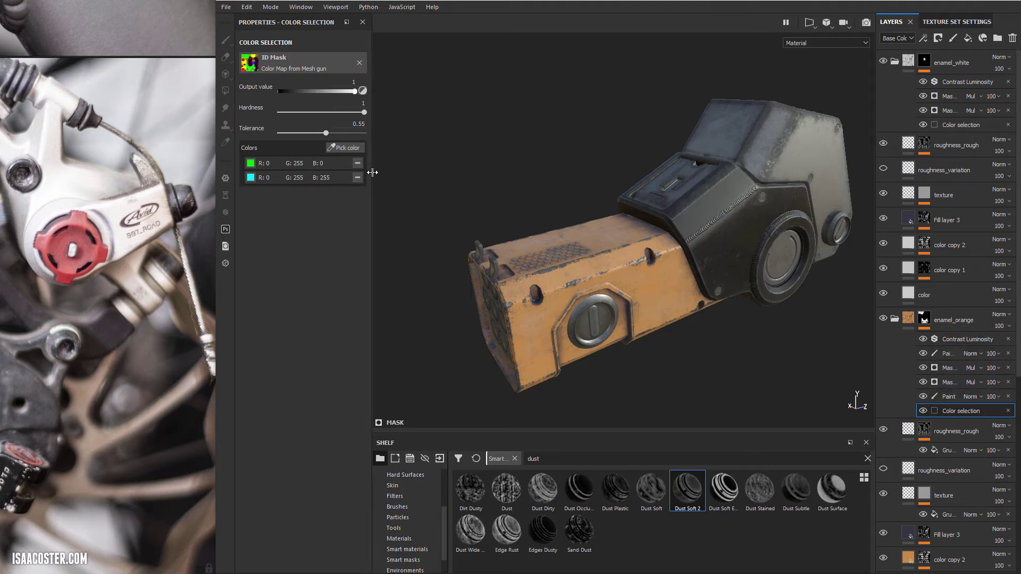
{"action": "left_click", "coordinate": [348, 148]}
{"action": "left_click", "coordinate": [786, 141]}
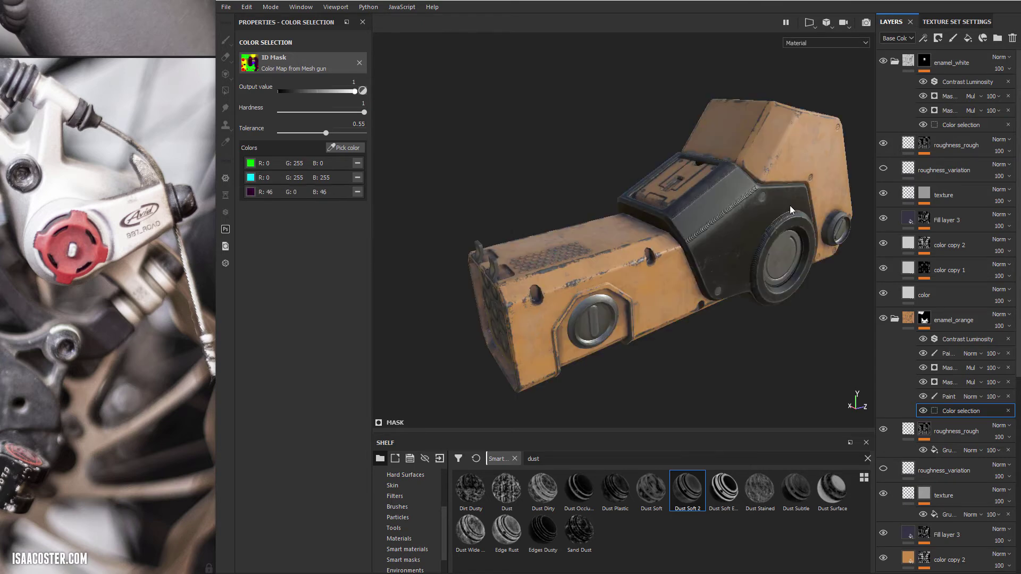
{"action": "left_click_drag", "start_coordinate": [787, 215], "coordinate": [740, 208], "text": "alt"}
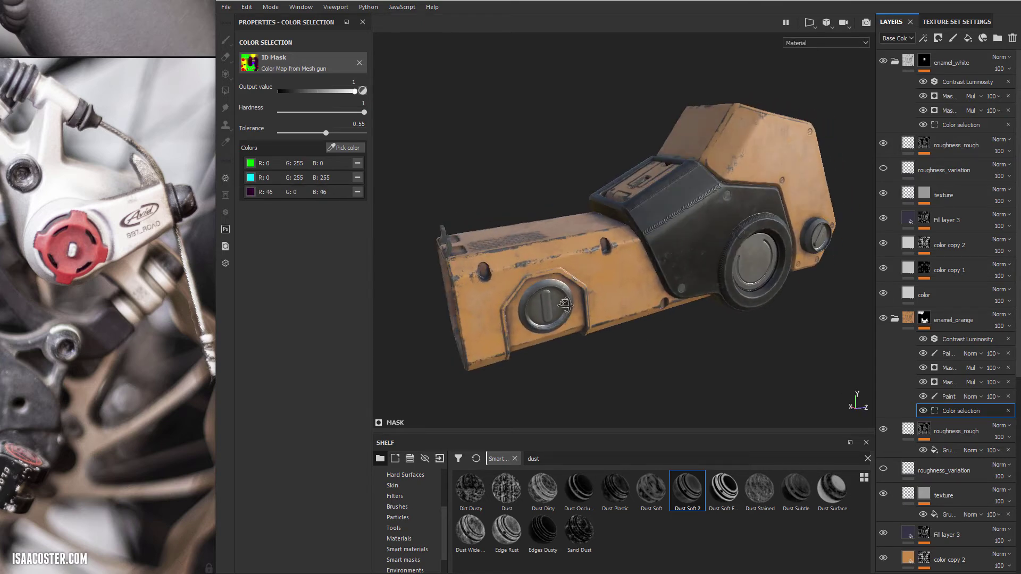
Select the lower paint effect in enamel_orange's mask and choose the Basic Hard brush.
{"action": "left_click_drag", "start_coordinate": [565, 304], "coordinate": [814, 343], "text": "alt"}
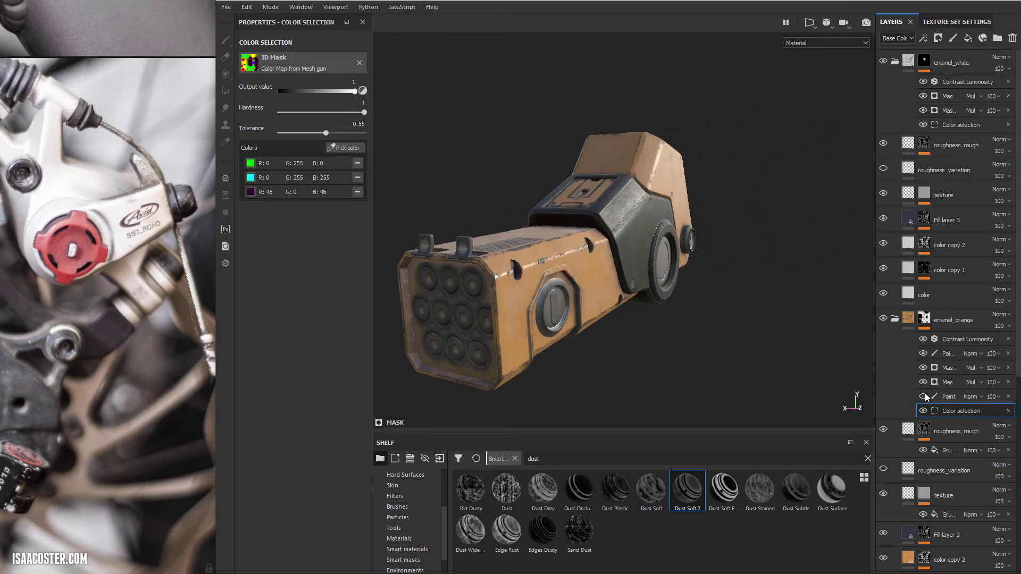
{"action": "left_click_drag", "start_coordinate": [647, 306], "coordinate": [888, 392], "text": "alt"}
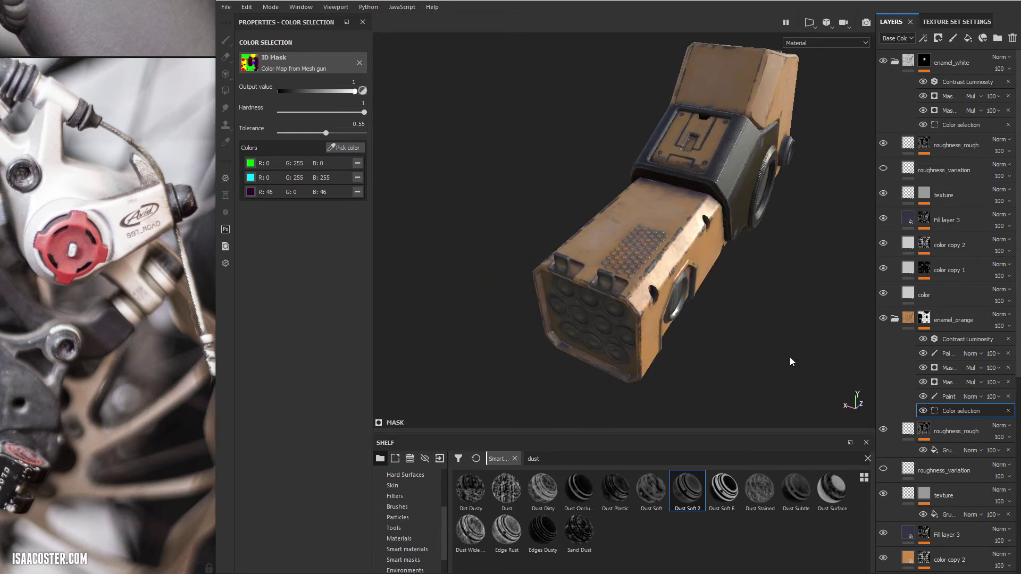
{"action": "left_click_drag", "start_coordinate": [790, 356], "coordinate": [713, 317], "text": "alt"}
{"action": "right_click_drag", "start_coordinate": [714, 317], "coordinate": [1003, 408], "text": "alt"}
{"action": "left_click", "coordinate": [949, 396]}
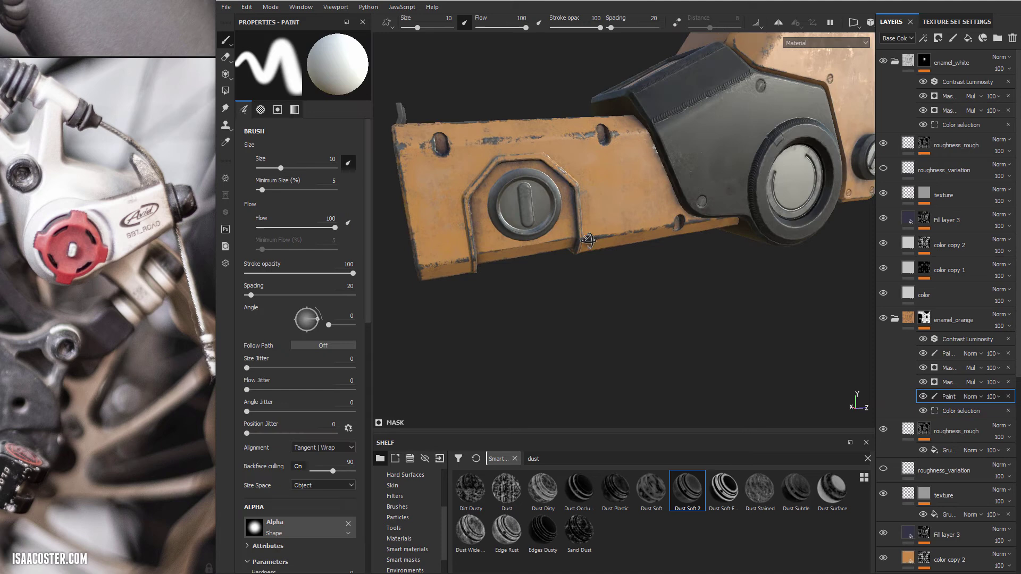
{"action": "left_click_drag", "start_coordinate": [529, 210], "coordinate": [522, 205], "text": "alt"}
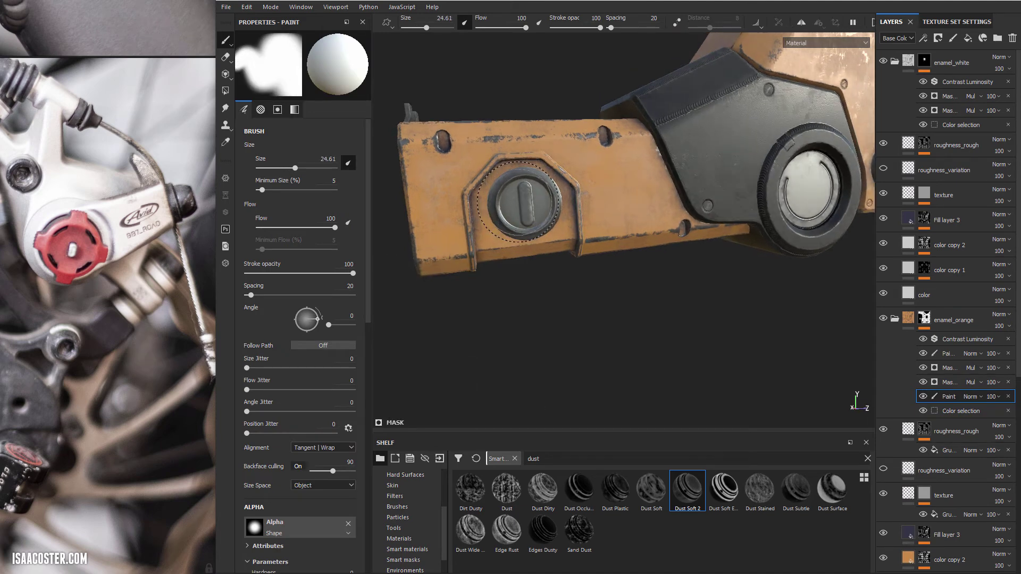
{"action": "key", "text": "bracketright"}
{"action": "key", "text": "bracketright"}
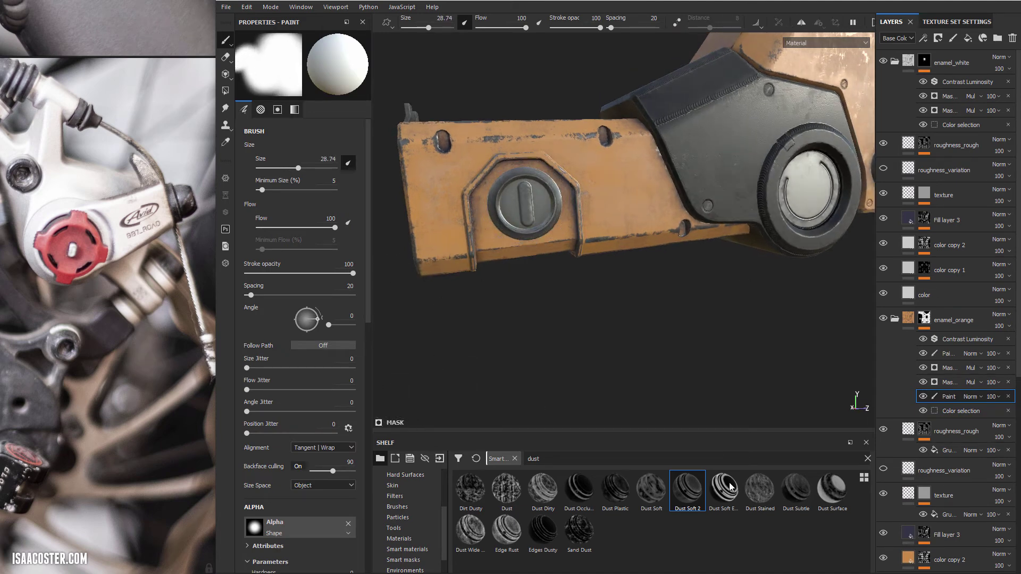
{"action": "left_click", "coordinate": [868, 458]}
{"action": "left_click", "coordinate": [397, 507]}
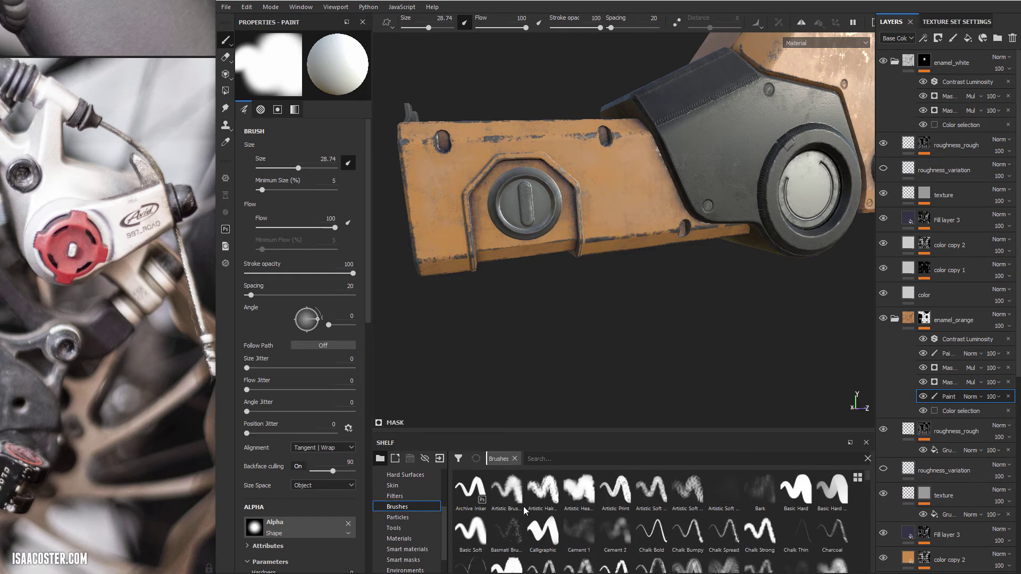
{"action": "left_click", "coordinate": [797, 490]}
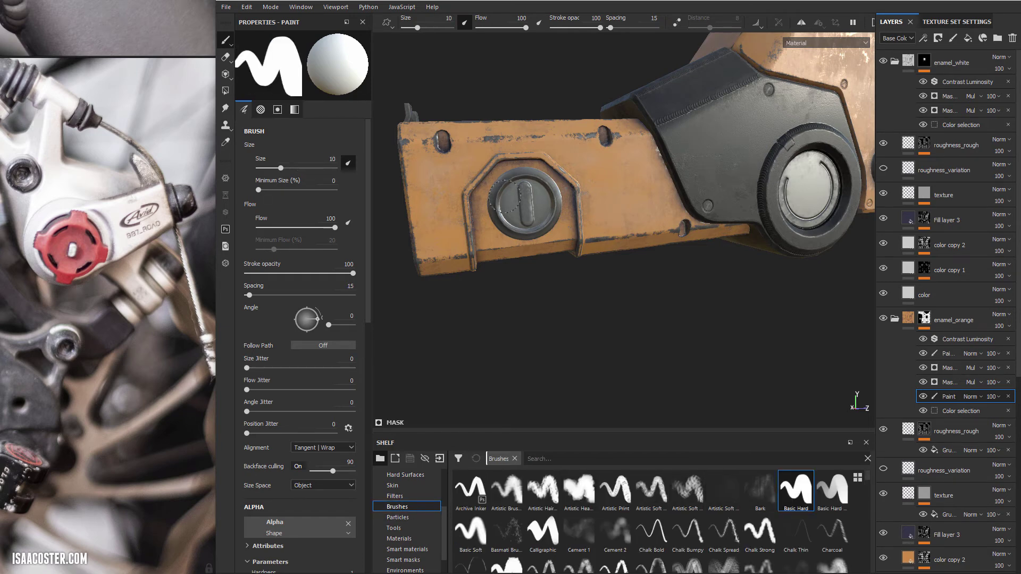
Paint the round slotted knobs on both sides of the arm into enamel_orange's mask with a brush size of 27.71.
{"action": "right_click_drag", "start_coordinate": [505, 195], "coordinate": [521, 195], "text": "ctrl"}
{"action": "left_click_drag", "start_coordinate": [505, 196], "coordinate": [587, 238], "text": "alt"}
{"action": "key", "text": "]"}
{"action": "left_click", "coordinate": [529, 203]}
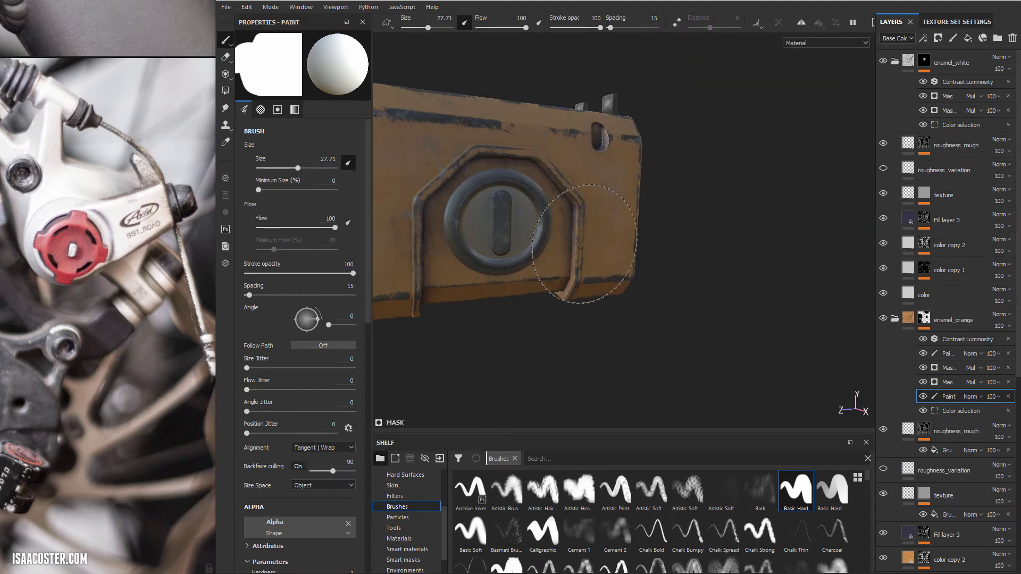
{"action": "left_click", "coordinate": [488, 228]}
{"action": "left_click_drag", "start_coordinate": [488, 229], "coordinate": [654, 237], "text": "alt"}
{"action": "middle_click_drag", "start_coordinate": [654, 237], "coordinate": [617, 213], "text": "alt"}
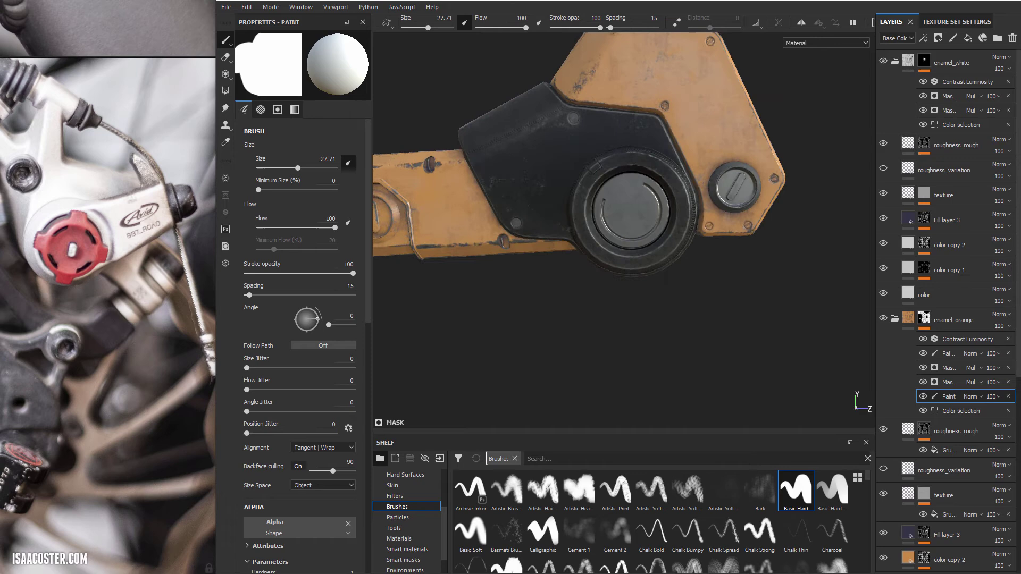
With symmetry enabled and a brush size of 29.63, paint the large wheel's hub cap into enamel_orange's mask.
{"action": "right_click_drag", "start_coordinate": [617, 213], "coordinate": [671, 250], "text": "alt"}
{"action": "left_click_drag", "start_coordinate": [671, 250], "coordinate": [675, 248], "text": "alt"}
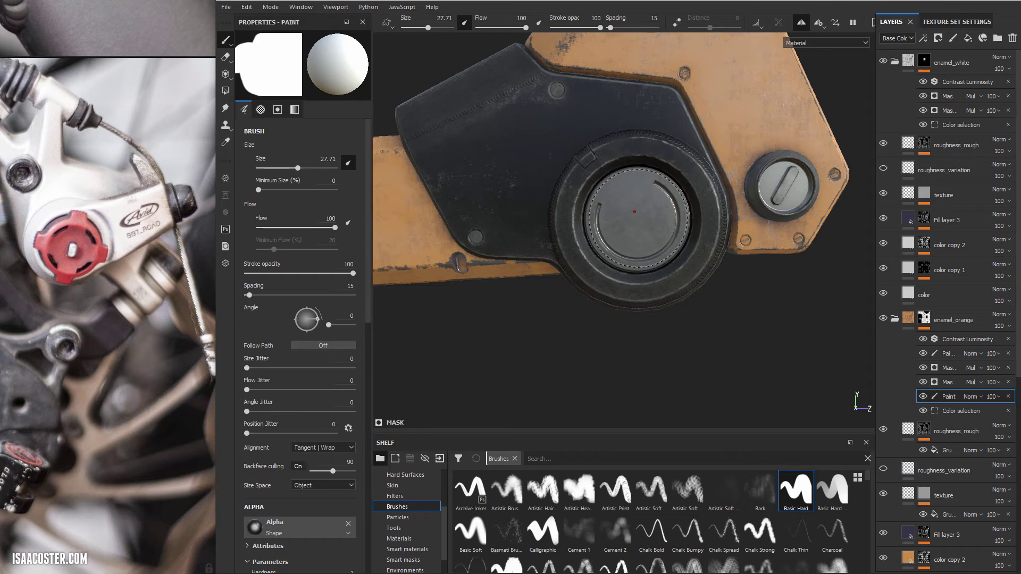
{"action": "key", "text": "bracketright"}
{"action": "key", "text": "bracketright"}
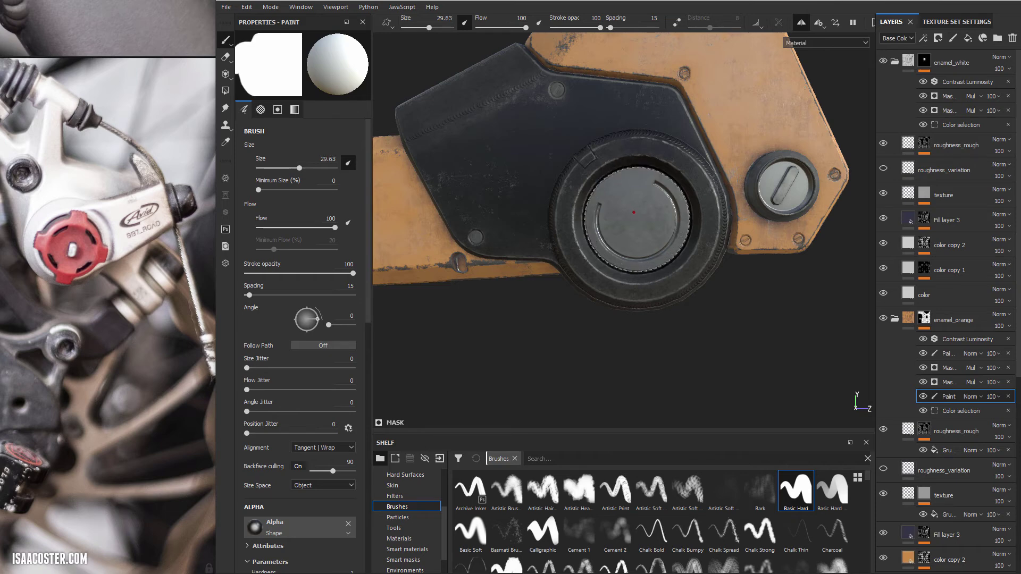
{"action": "left_click", "coordinate": [633, 212]}
{"action": "left_click_drag", "start_coordinate": [690, 269], "coordinate": [641, 263], "text": "alt"}
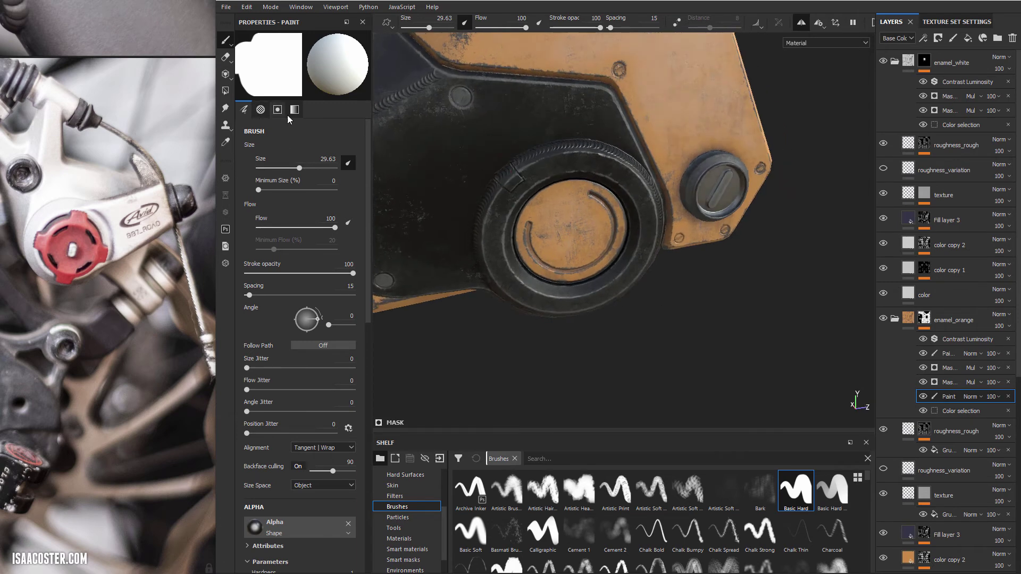
Add the small slotted knob on the rear housing to enamel_orange's mask with Polygon Fill in mesh fill mode.
{"action": "left_click", "coordinate": [225, 91]}
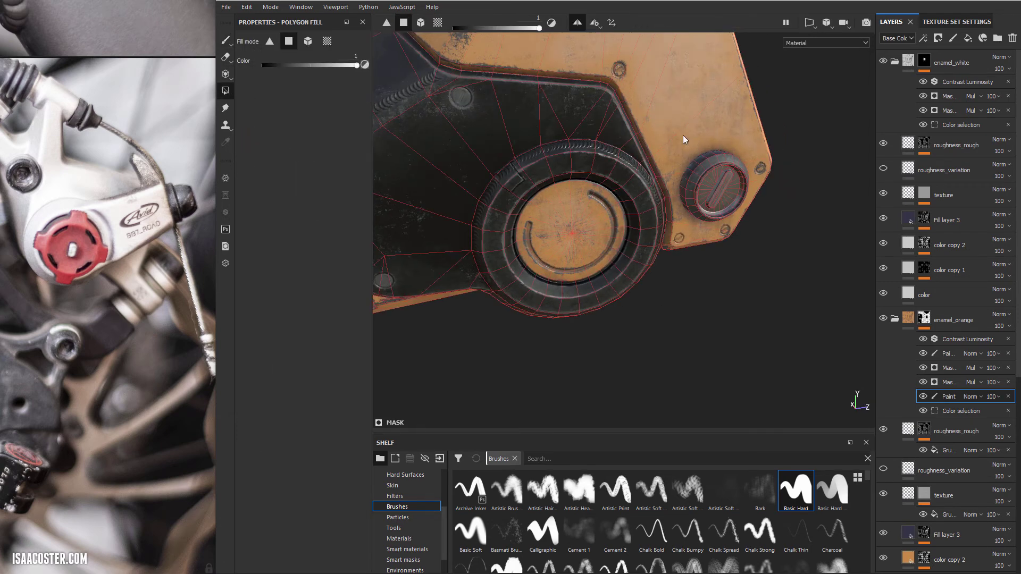
{"action": "left_click", "coordinate": [420, 22]}
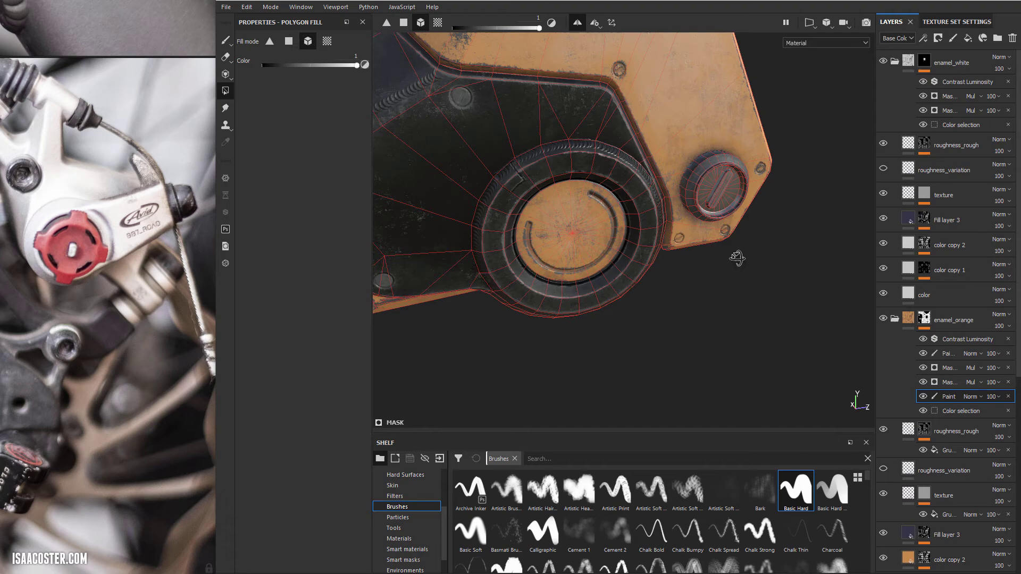
{"action": "left_click_drag", "start_coordinate": [738, 259], "coordinate": [736, 246], "text": "alt"}
{"action": "left_click_drag", "start_coordinate": [715, 177], "coordinate": [567, 221], "text": "alt"}
{"action": "left_click_drag", "start_coordinate": [671, 232], "coordinate": [703, 154], "text": "alt"}
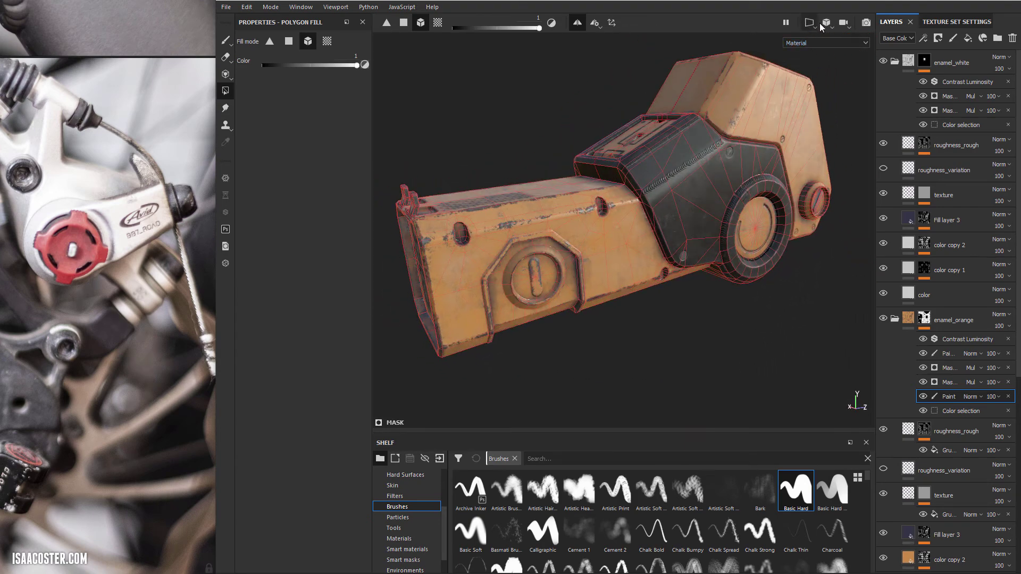
Return to the paint brush and examine the orange enamel coverage on the arm, housing, hub cap and knobs.
{"action": "left_click_drag", "start_coordinate": [582, 110], "coordinate": [568, 124], "text": "alt"}
{"action": "left_click", "coordinate": [225, 39]}
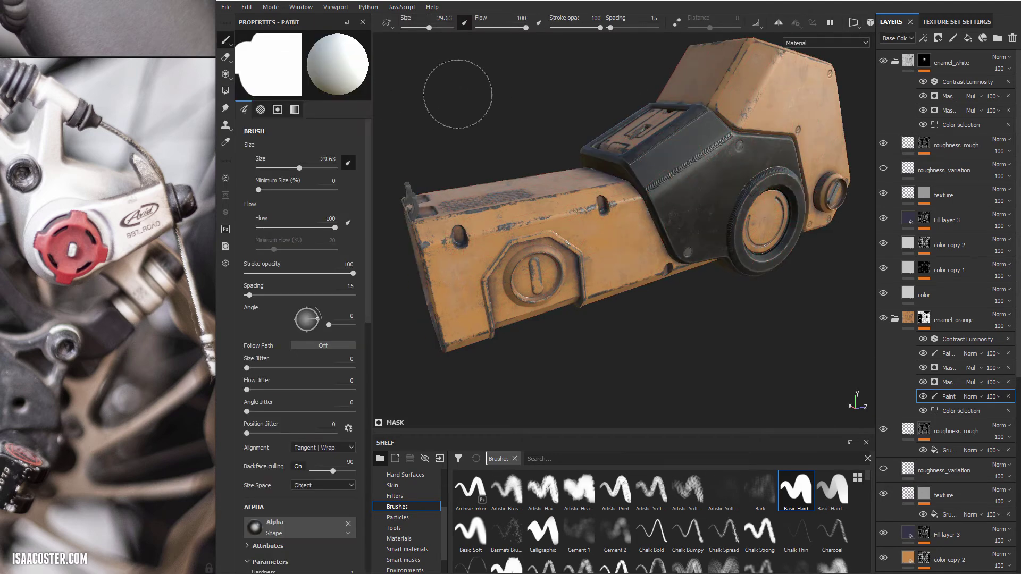
{"action": "mouse_move", "coordinate": [467, 91]}
{"action": "left_mouse_down", "text": "alt"}
{"action": "mouse_move", "coordinate": [485, 124]}
{"action": "mouse_move", "coordinate": [469, 110]}
{"action": "mouse_move", "coordinate": [385, 116]}
{"action": "left_mouse_up", "text": "alt"}
{"action": "right_click_drag", "start_coordinate": [440, 115], "coordinate": [533, 84], "text": "alt"}
{"action": "mouse_move", "coordinate": [533, 84]}
{"action": "left_mouse_down", "text": "alt"}
{"action": "mouse_move", "coordinate": [482, 74]}
{"action": "mouse_move", "coordinate": [540, 85]}
{"action": "mouse_move", "coordinate": [537, 107]}
{"action": "mouse_move", "coordinate": [565, 92]}
{"action": "mouse_move", "coordinate": [617, 123]}
{"action": "left_mouse_up", "text": "alt"}
{"action": "right_click_drag", "start_coordinate": [616, 122], "coordinate": [780, 269], "text": "alt"}
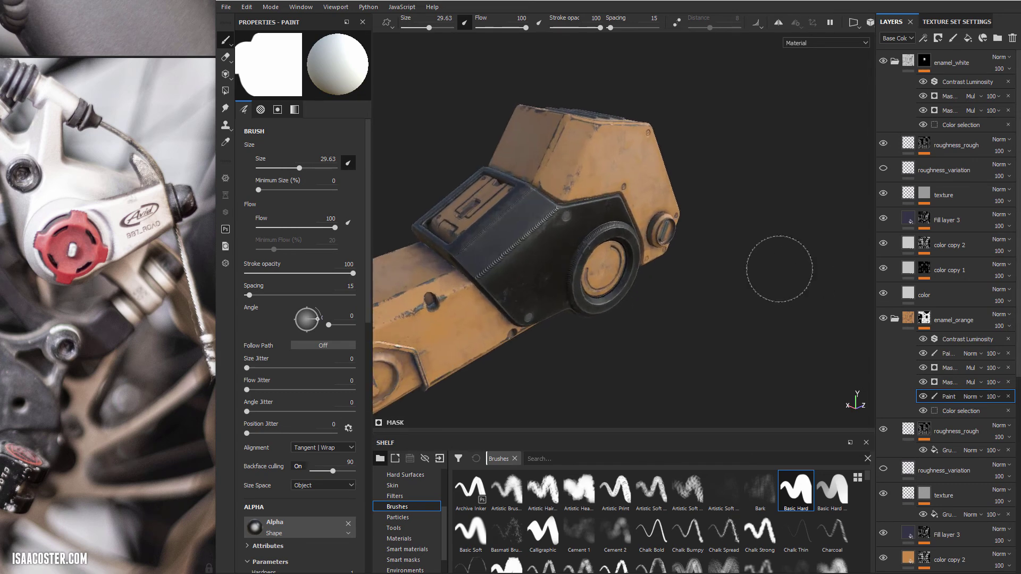
{"action": "middle_click_drag", "start_coordinate": [780, 269], "coordinate": [882, 245], "text": "alt"}
{"action": "left_click_drag", "start_coordinate": [753, 245], "coordinate": [755, 218], "text": "alt"}
Add the rear housing's dark purple ID color to the color selection of enamel_white's mask.
{"action": "left_click", "coordinate": [968, 66]}
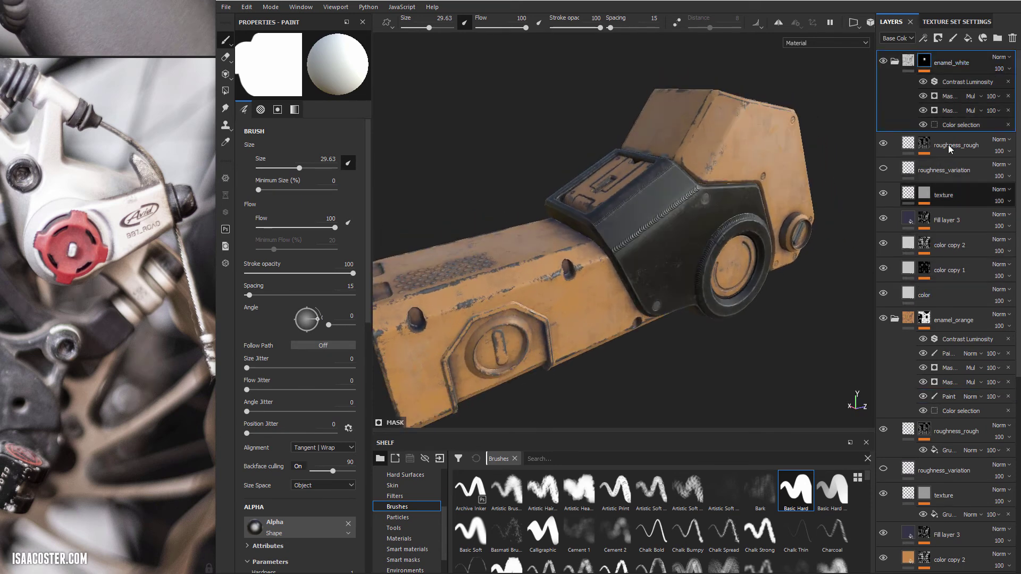
{"action": "left_click", "coordinate": [883, 126]}
{"action": "left_click_drag", "start_coordinate": [806, 142], "coordinate": [726, 187], "text": "alt"}
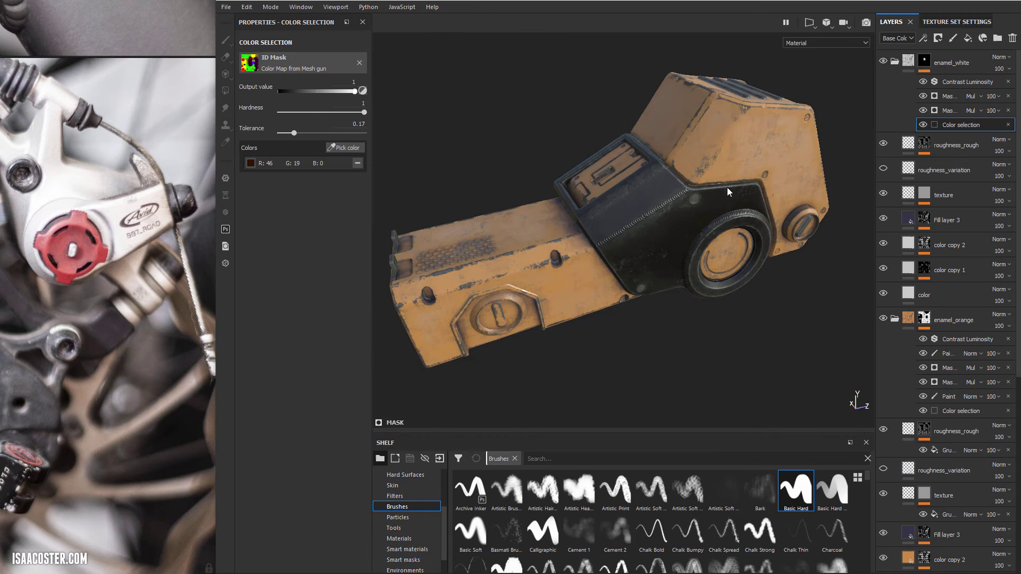
{"action": "left_click", "coordinate": [355, 151]}
{"action": "left_click", "coordinate": [684, 136]}
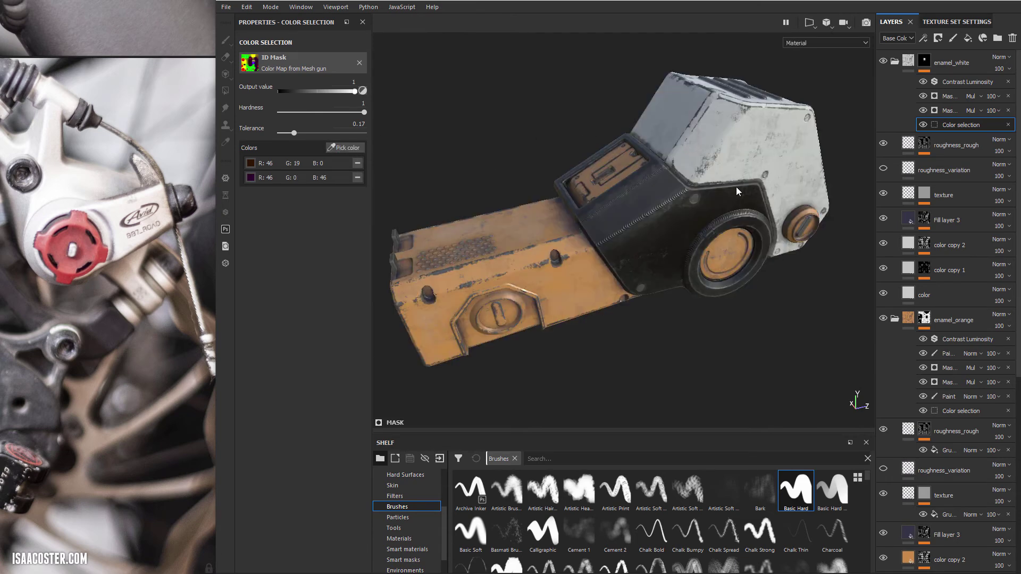
{"action": "left_click_drag", "start_coordinate": [684, 136], "coordinate": [547, 174], "text": "alt"}
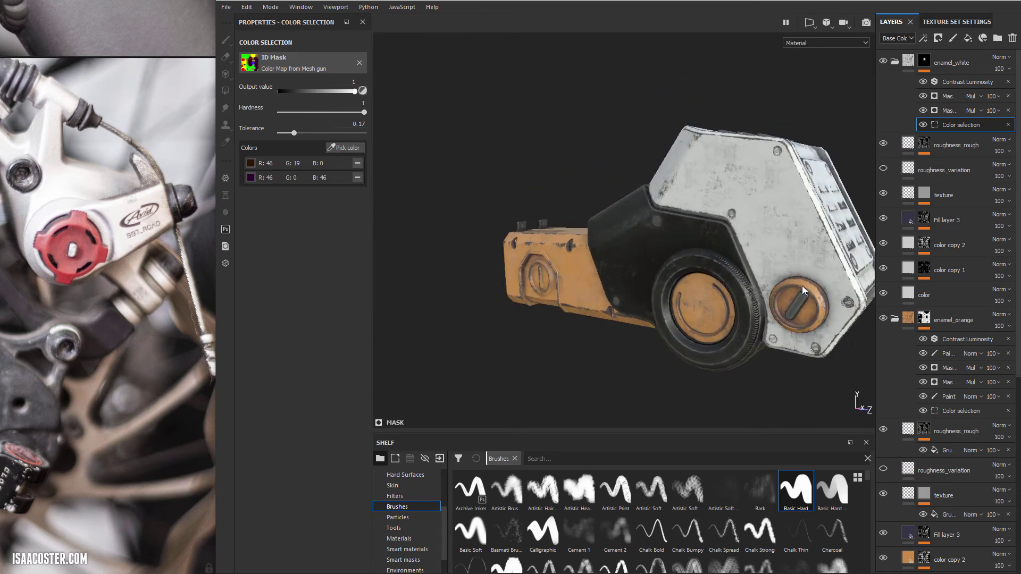
Examine the white enamel on the rear housing and the orange knob and hub cap up close.
{"action": "left_click_drag", "start_coordinate": [802, 290], "coordinate": [928, 330], "text": "alt"}
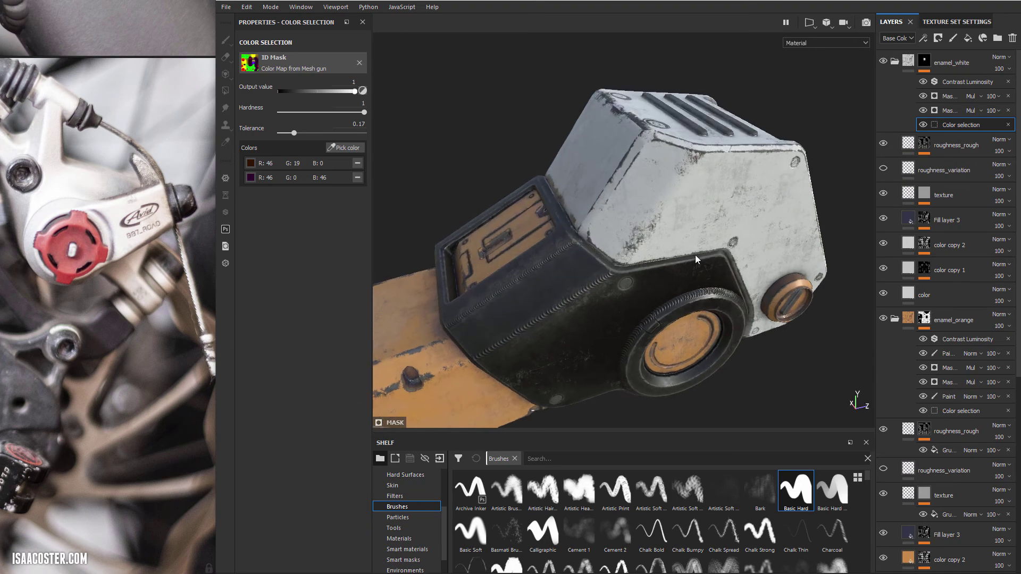
{"action": "left_click_drag", "start_coordinate": [697, 259], "coordinate": [675, 200], "text": "alt"}
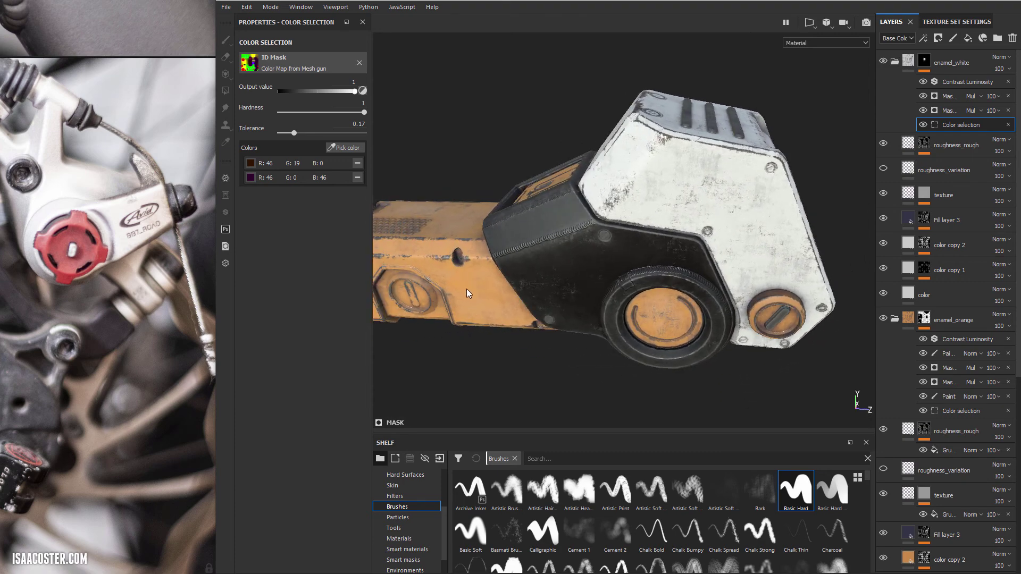
{"action": "left_click_drag", "start_coordinate": [540, 300], "coordinate": [536, 259], "text": "alt"}
{"action": "left_click_drag", "start_coordinate": [681, 268], "coordinate": [807, 278], "text": "alt"}
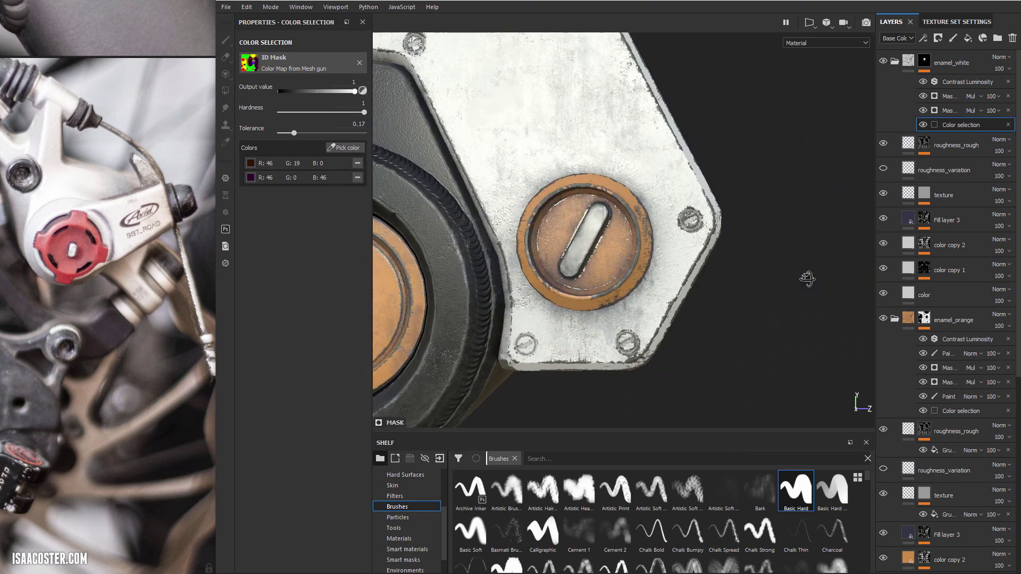
{"action": "left_click_drag", "start_coordinate": [621, 227], "coordinate": [720, 290], "text": "alt"}
{"action": "left_click_drag", "start_coordinate": [638, 266], "coordinate": [833, 177], "text": "alt"}
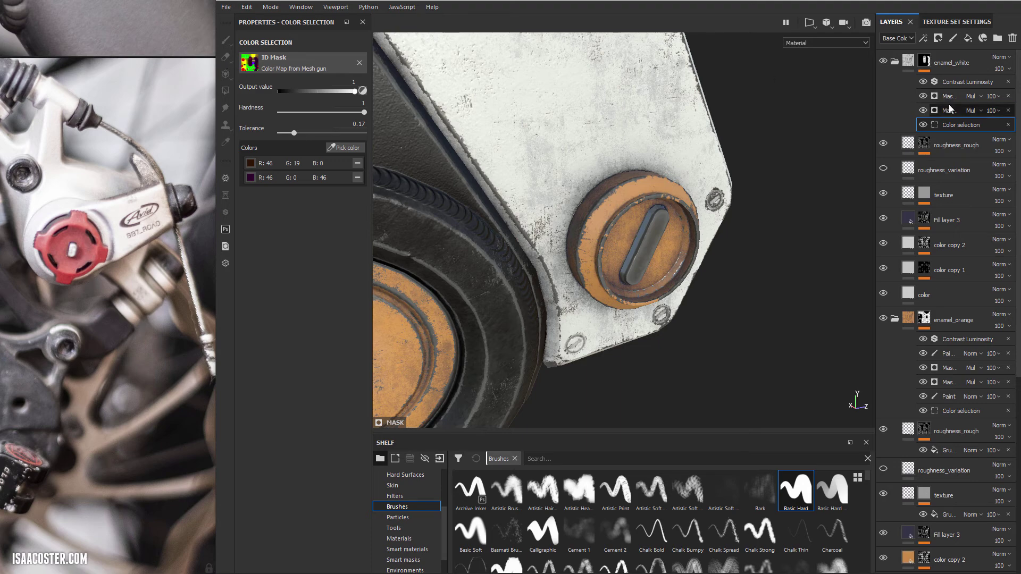
{"action": "scroll", "coordinate": [625, 237], "scroll_direction": "down", "scroll_amount": 3}
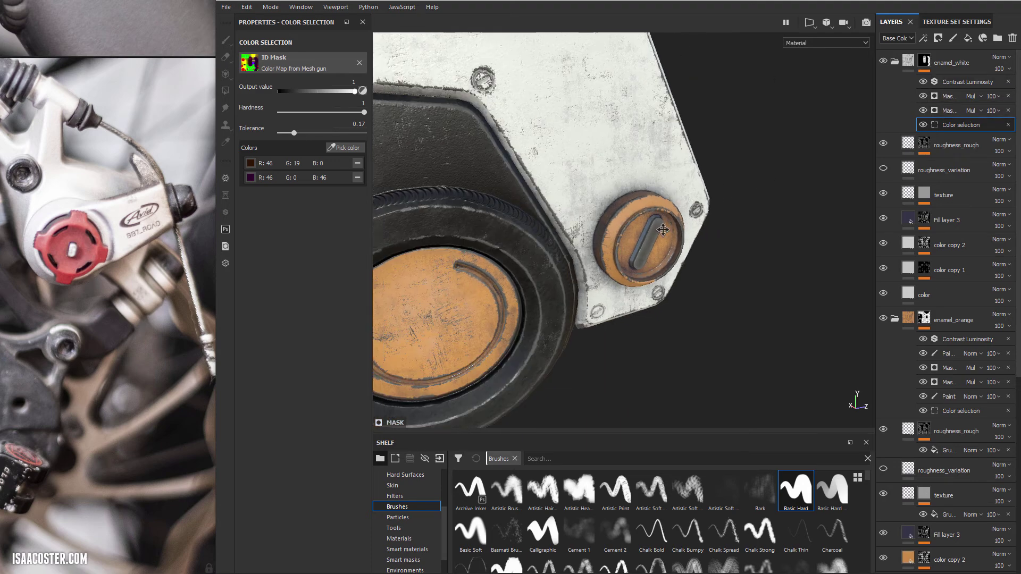
{"action": "left_click_drag", "start_coordinate": [625, 237], "coordinate": [647, 212], "text": "alt"}
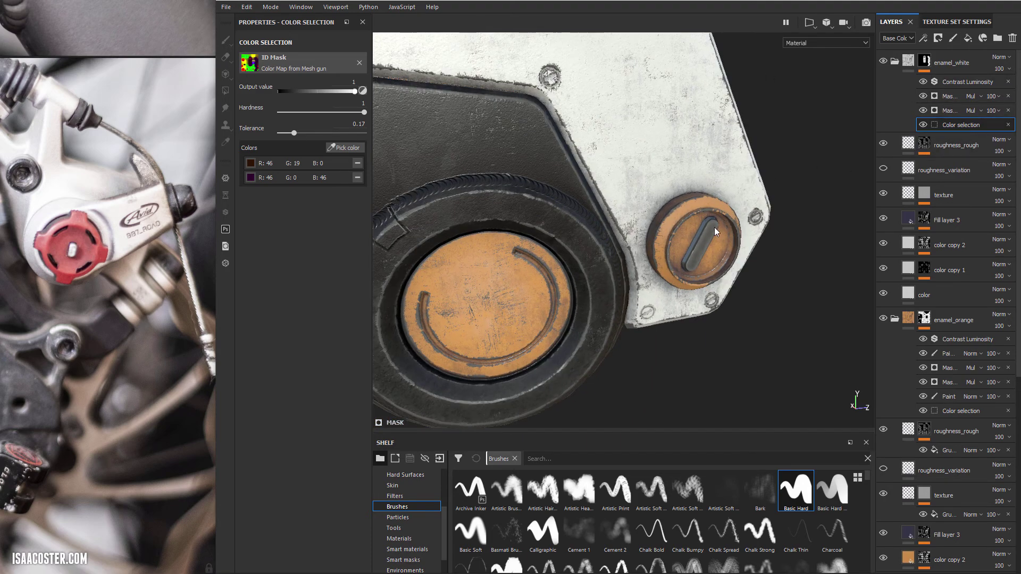
{"action": "left_click_drag", "start_coordinate": [705, 241], "coordinate": [627, 224], "text": "alt"}
Try adding the red ID color of the rear knob to enamel_white's color selection, and undo it.
{"action": "left_click", "coordinate": [352, 149]}
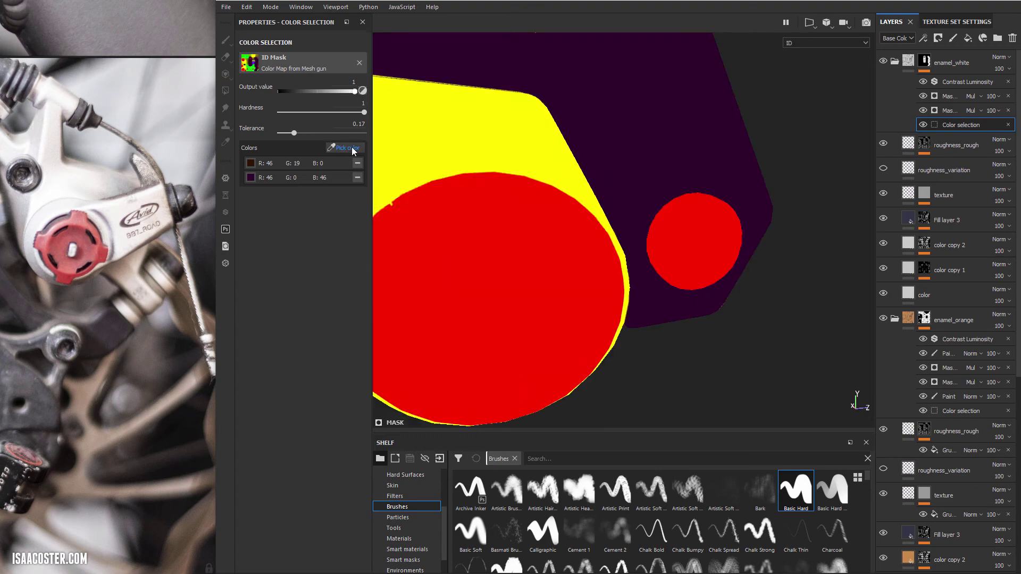
{"action": "left_click", "coordinate": [694, 219]}
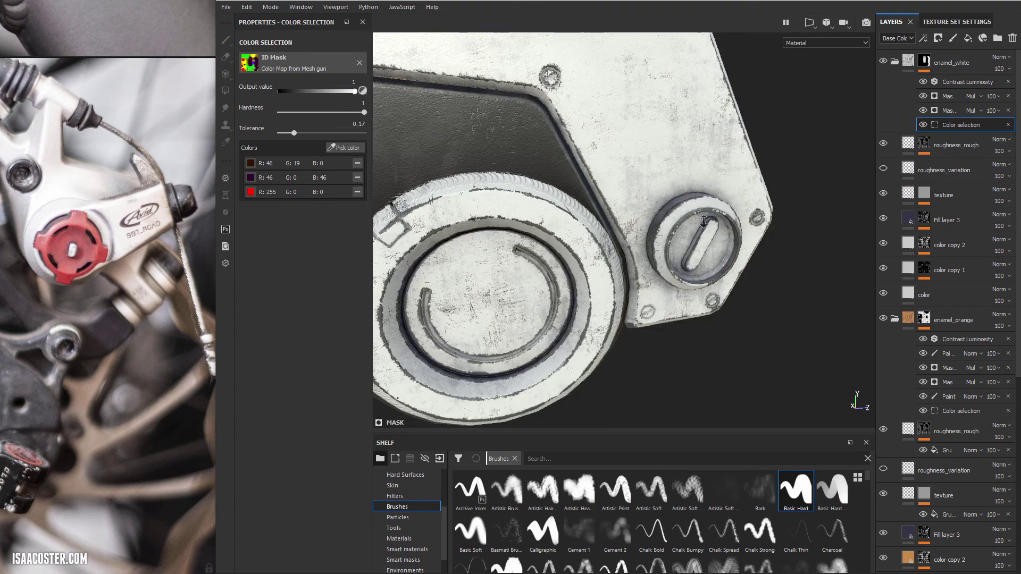
{"action": "left_click_drag", "start_coordinate": [694, 220], "coordinate": [526, 225], "text": "alt"}
{"action": "key", "text": "ctrl+z"}
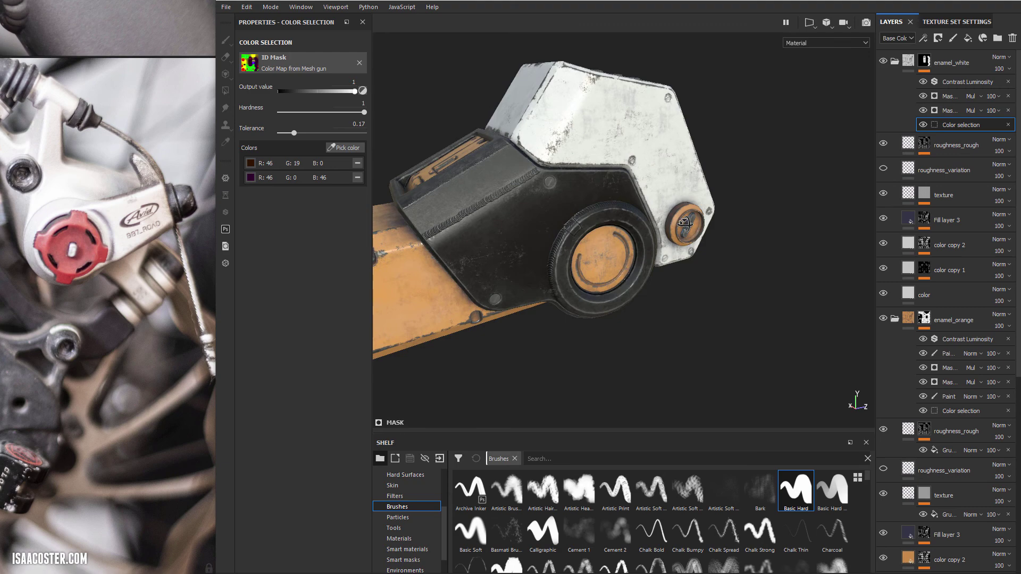
Add a paint effect above the color selection in enamel_white's mask.
{"action": "right_click_drag", "start_coordinate": [649, 228], "coordinate": [813, 351], "text": "alt"}
{"action": "middle_click_drag", "start_coordinate": [682, 274], "coordinate": [660, 285], "text": "alt"}
{"action": "left_click_drag", "start_coordinate": [660, 286], "coordinate": [671, 266], "text": "alt"}
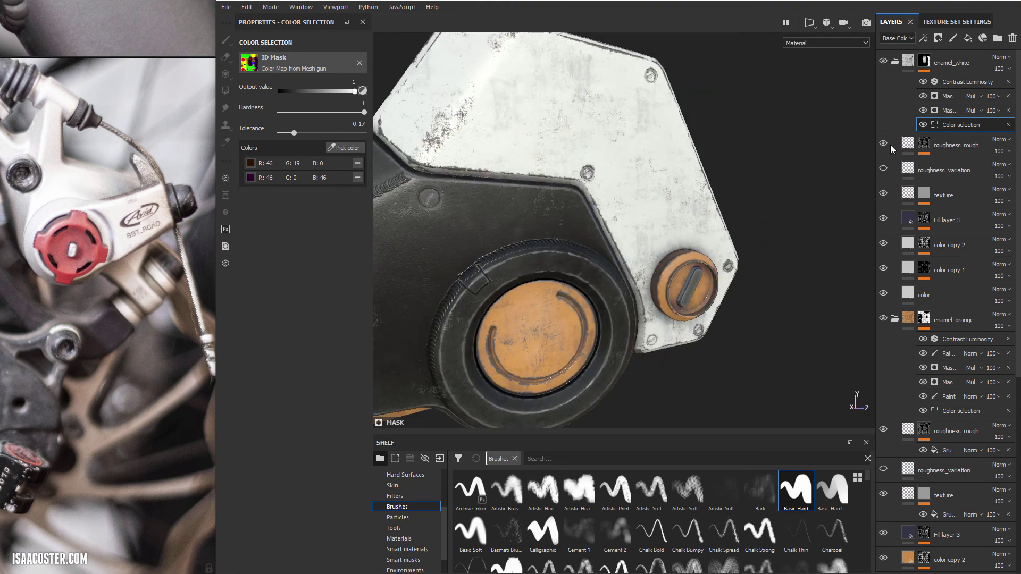
{"action": "right_click", "coordinate": [964, 130]}
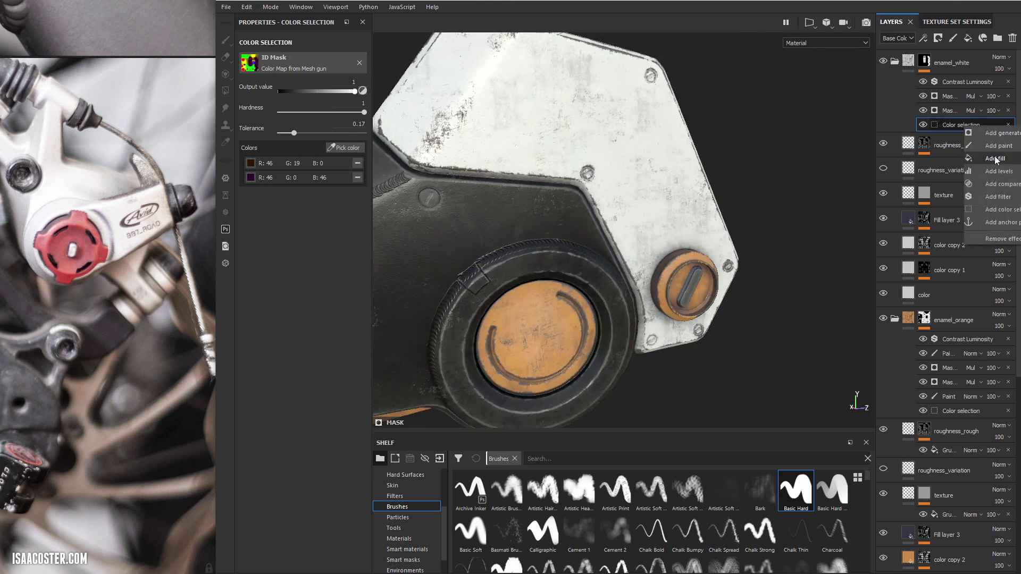
{"action": "left_click", "coordinate": [984, 144]}
Add the rear housing's small knob to enamel_white's mask with Polygon Fill in mesh fill mode.
{"action": "left_click", "coordinate": [225, 90]}
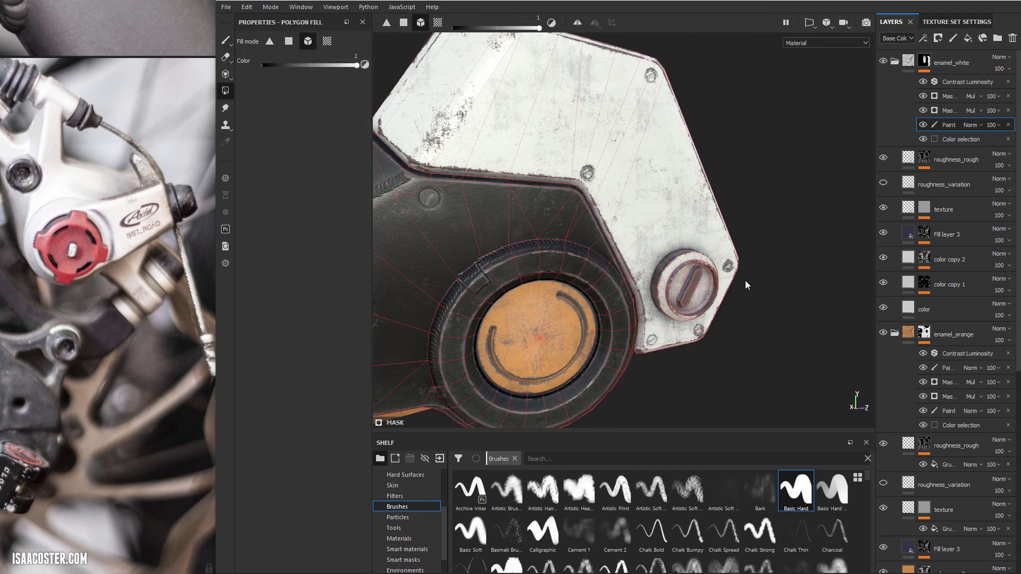
{"action": "scroll", "coordinate": [746, 285], "scroll_direction": "down", "scroll_amount": 4}
{"action": "left_click_drag", "start_coordinate": [745, 285], "coordinate": [776, 223], "text": "alt"}
{"action": "scroll", "coordinate": [439, 247], "scroll_direction": "up", "scroll_amount": 2}
{"action": "middle_click_drag", "start_coordinate": [777, 223], "coordinate": [713, 245], "text": "alt"}
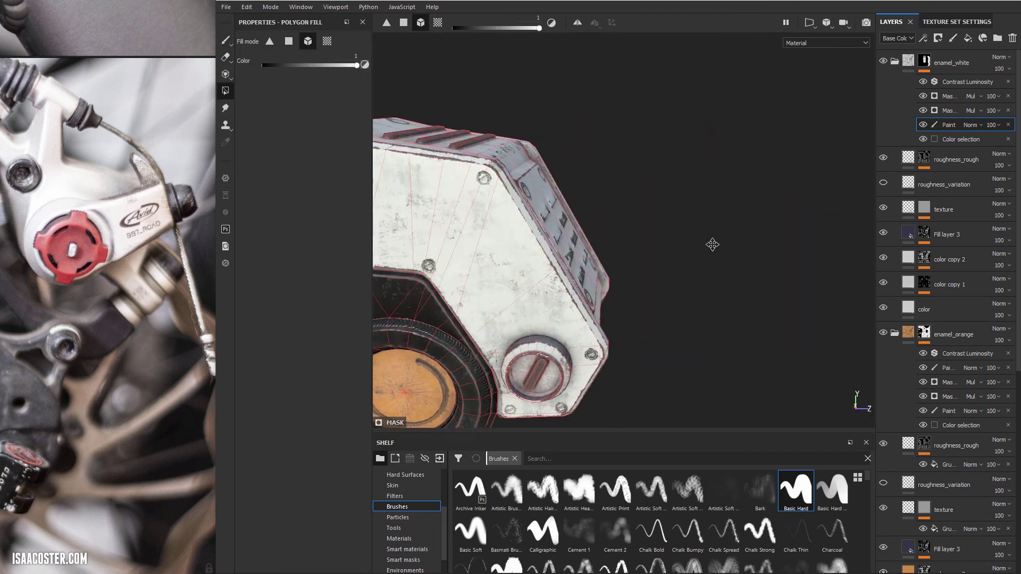
{"action": "mouse_move", "coordinate": [713, 244]}
{"action": "left_mouse_down", "text": "alt"}
{"action": "mouse_move", "coordinate": [460, 210]}
{"action": "mouse_move", "coordinate": [712, 241]}
{"action": "left_mouse_up", "text": "alt"}
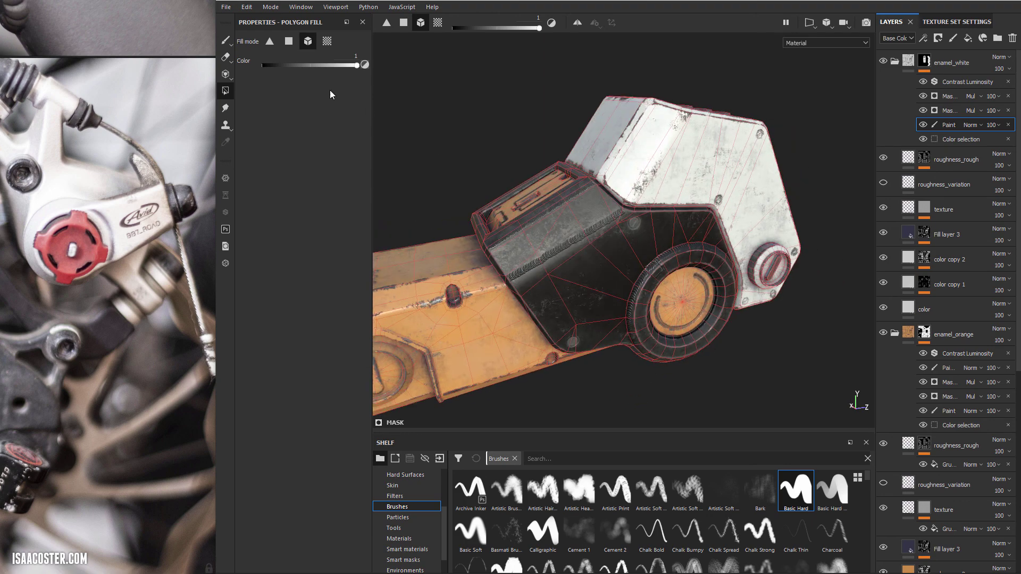
Return to the paint brush and examine the orange, black and white color scheme across the whole model.
{"action": "left_click", "coordinate": [225, 41]}
{"action": "mouse_move", "coordinate": [456, 154]}
{"action": "left_mouse_down", "text": "alt"}
{"action": "mouse_move", "coordinate": [570, 136]}
{"action": "mouse_move", "coordinate": [544, 145]}
{"action": "left_mouse_up", "text": "alt"}
{"action": "right_click_drag", "start_coordinate": [544, 144], "coordinate": [511, 153], "text": "alt"}
{"action": "left_click_drag", "start_coordinate": [510, 153], "coordinate": [547, 147], "text": "alt"}
{"action": "middle_click_drag", "start_coordinate": [547, 146], "coordinate": [532, 160], "text": "alt"}
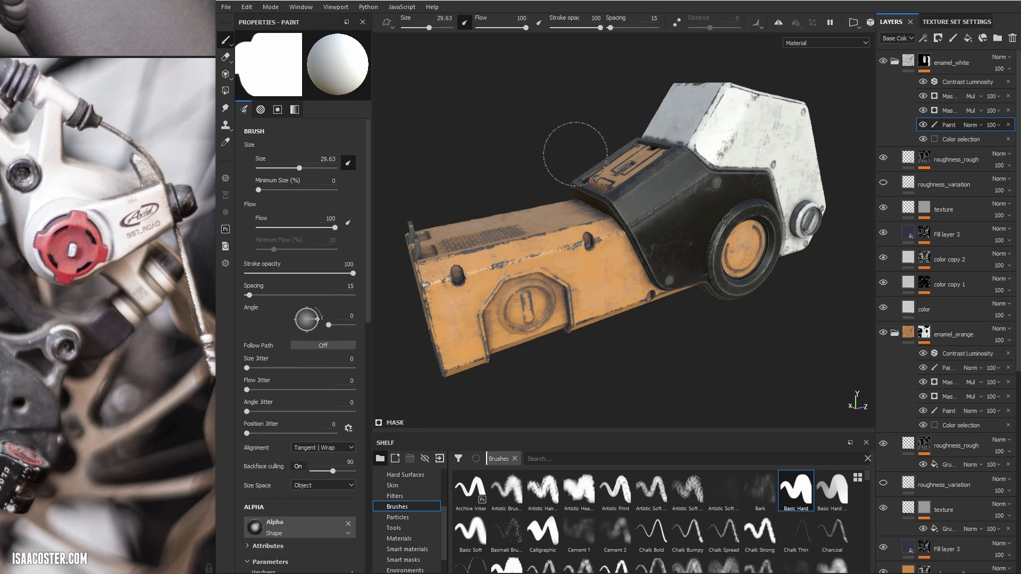
{"action": "mouse_move", "coordinate": [608, 148]}
{"action": "left_mouse_down", "text": "alt"}
{"action": "mouse_move", "coordinate": [532, 137]}
{"action": "mouse_move", "coordinate": [595, 146]}
{"action": "left_mouse_up", "text": "alt"}
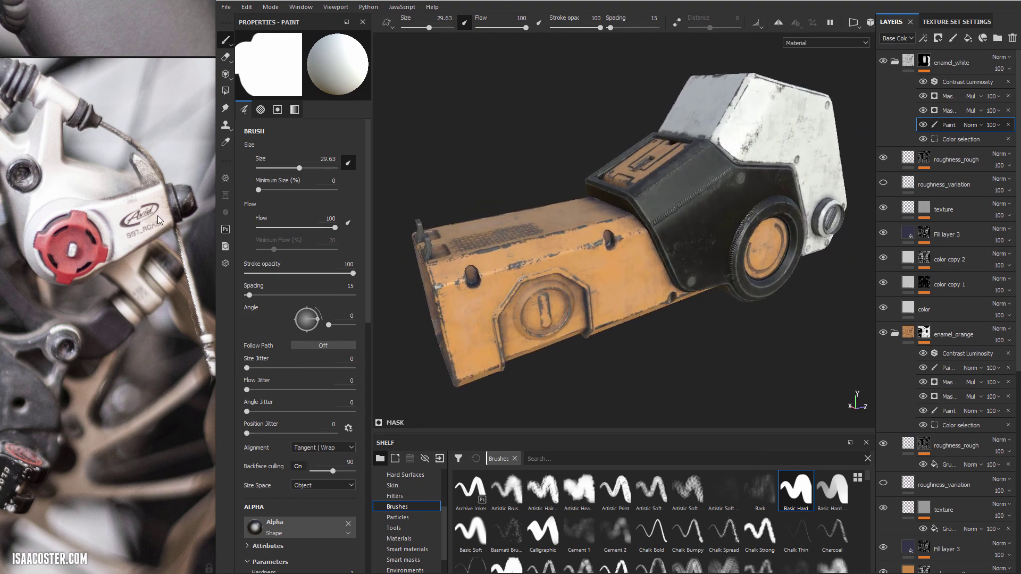
{"action": "left_click_drag", "start_coordinate": [658, 214], "coordinate": [610, 237], "text": "alt"}
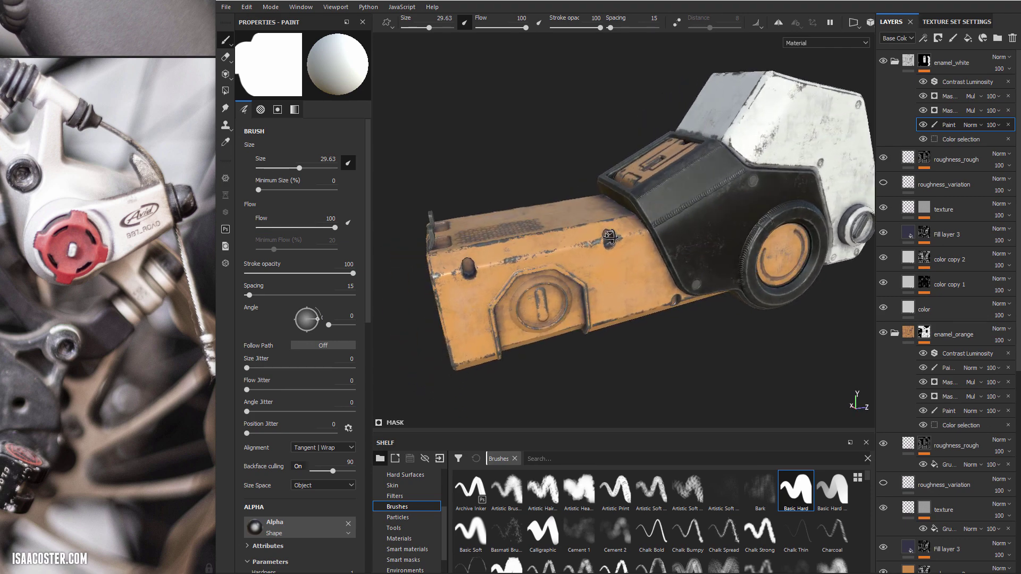